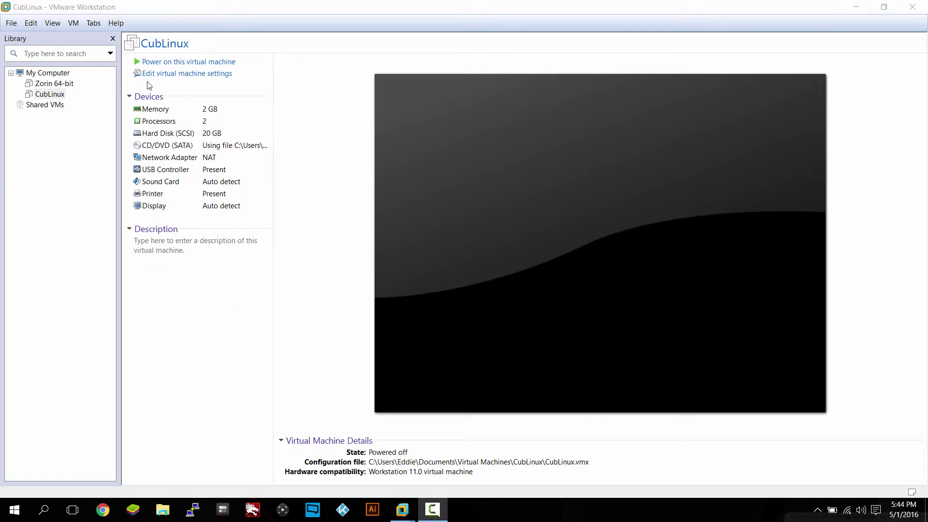
Power on the CubLinux VM, then switch its display to Full Screen and Exclusive Mode
left_click(175, 64)
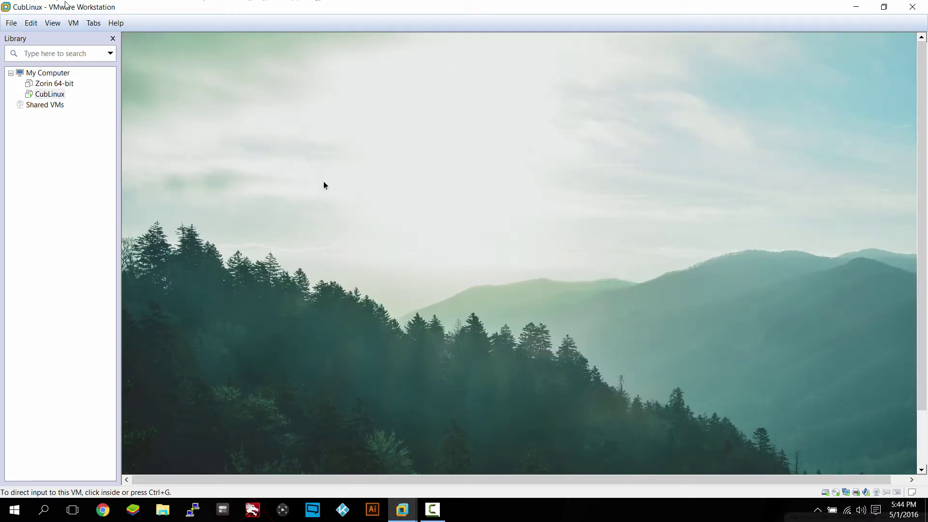
left_click(75, 25)
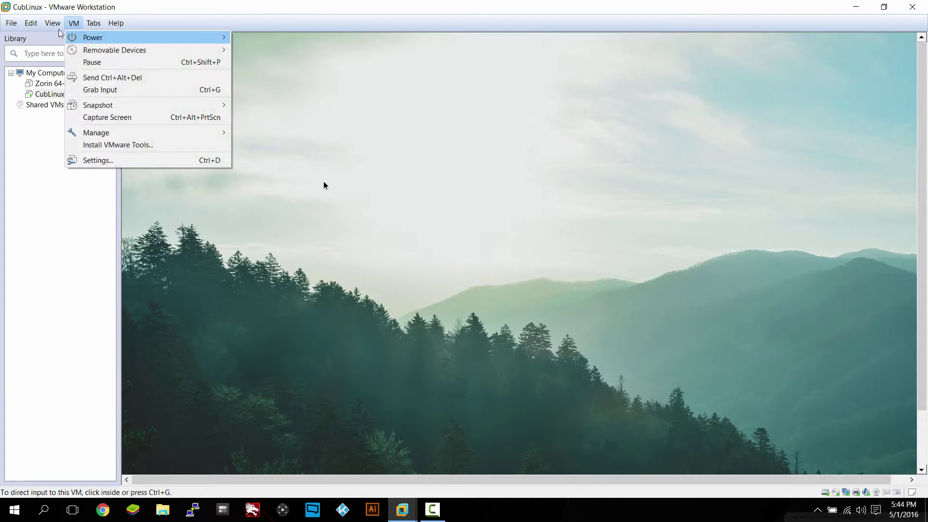
left_click(62, 37)
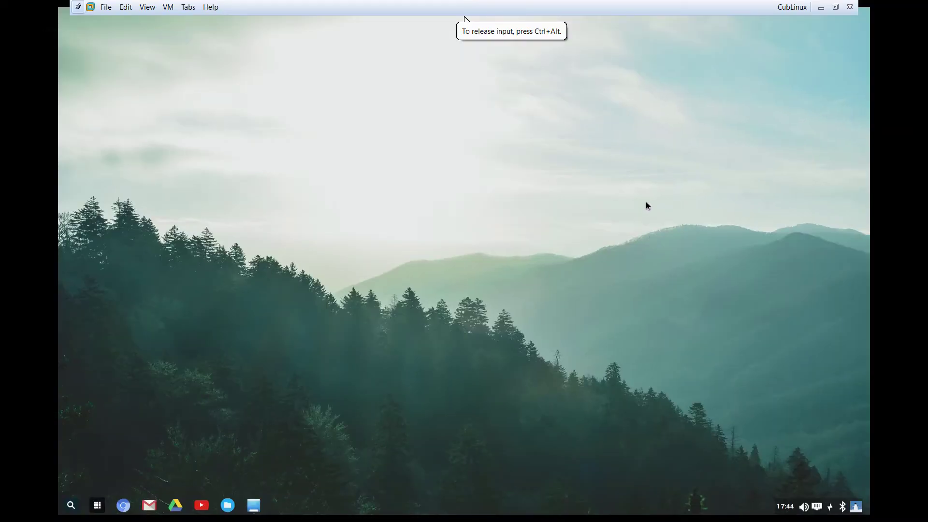
left_click(147, 9)
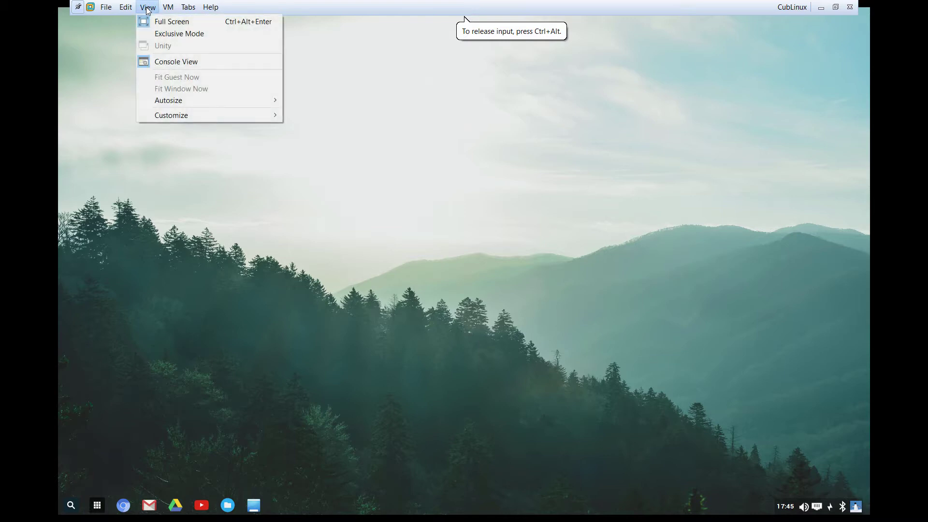
left_click(168, 33)
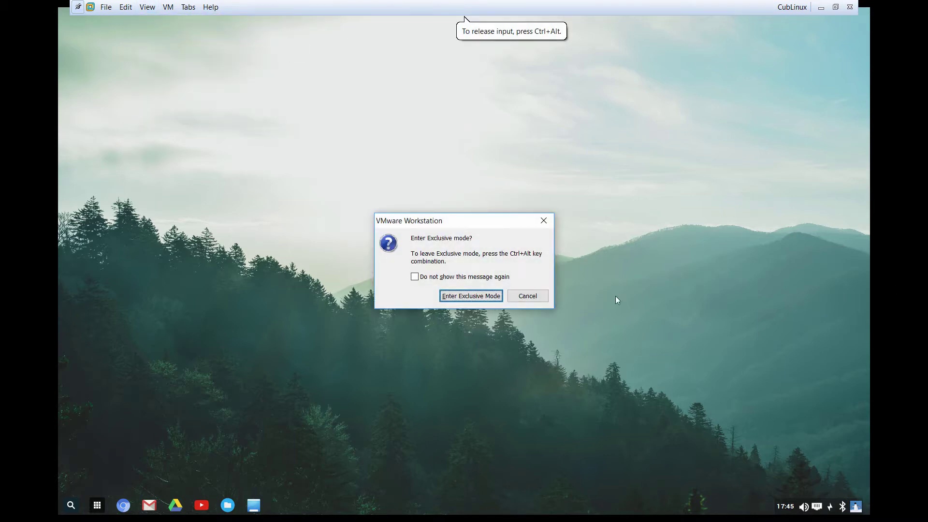
left_click(459, 295)
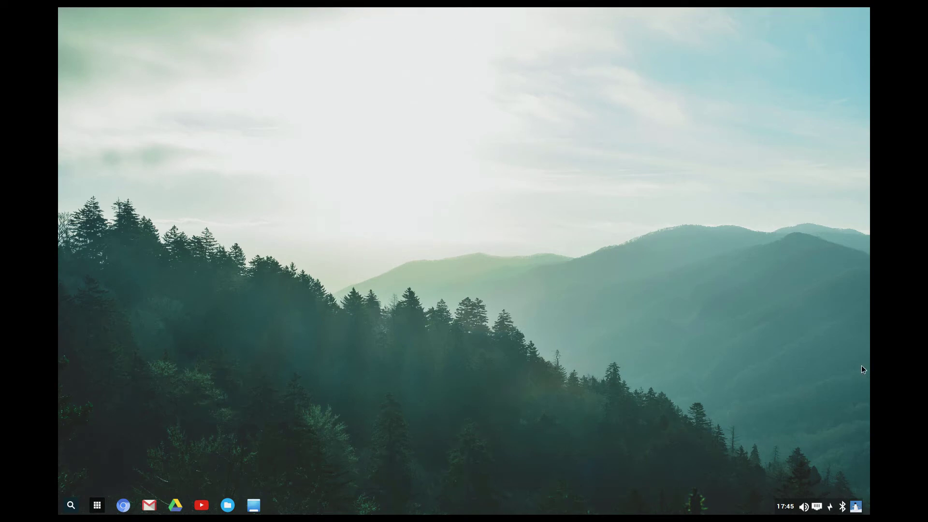
right_click(514, 189)
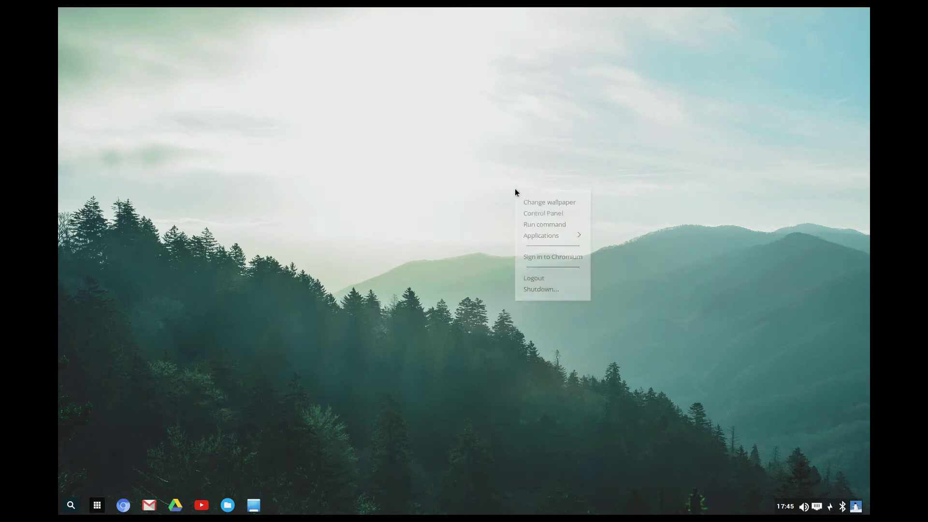
left_click(478, 197)
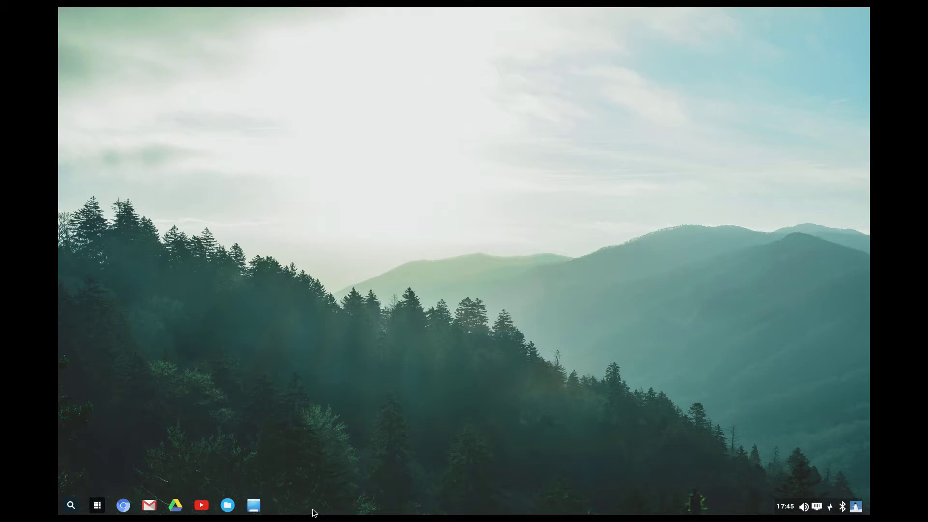
right_click(358, 510)
left_click(304, 480)
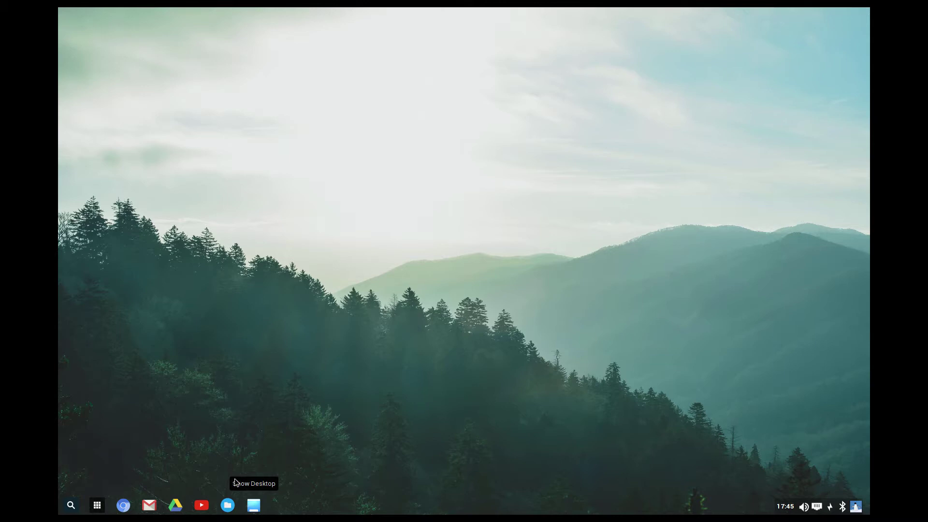
left_click(71, 508)
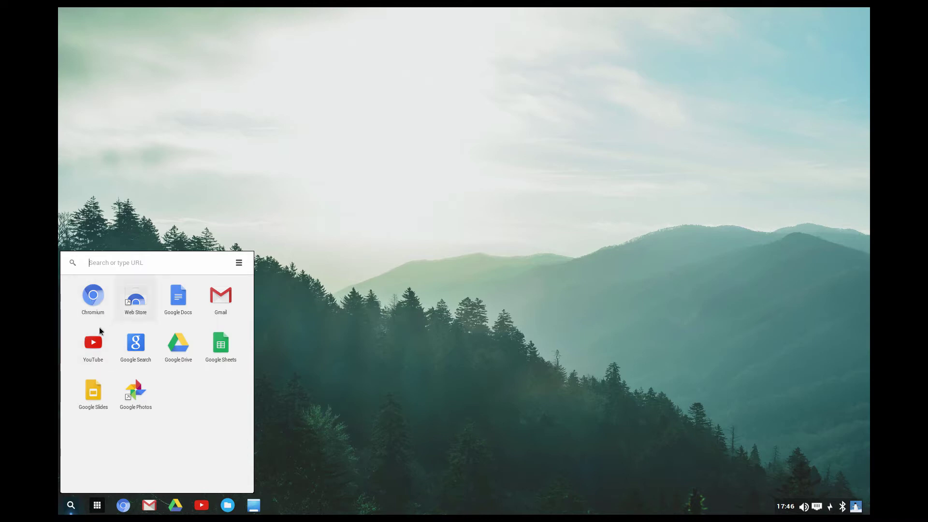
Launch Chromium from the shelf's App Launcher to a blank New Tab page
left_click(92, 302)
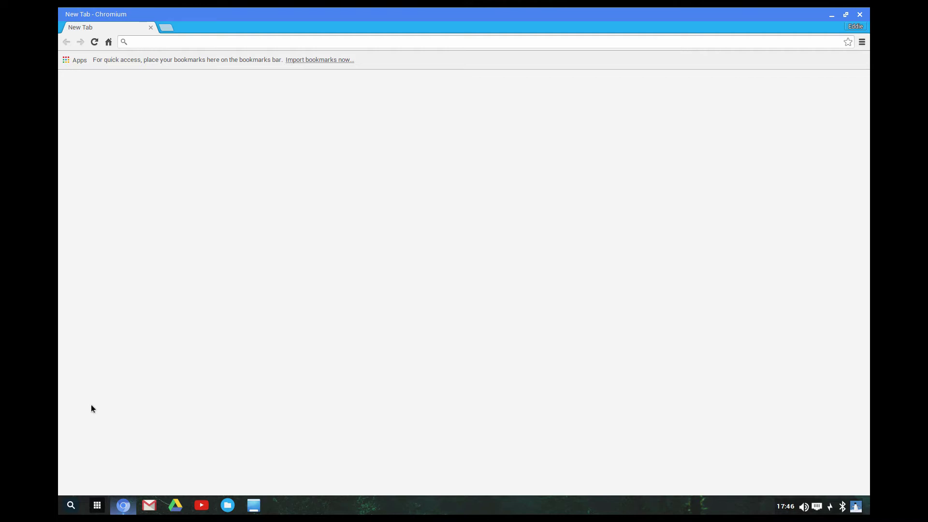
Search Google for 'cublinux' and open the 'Cub Linux® – Chromium + Ubuntu = Cub' result
left_click(236, 43)
type("cub")
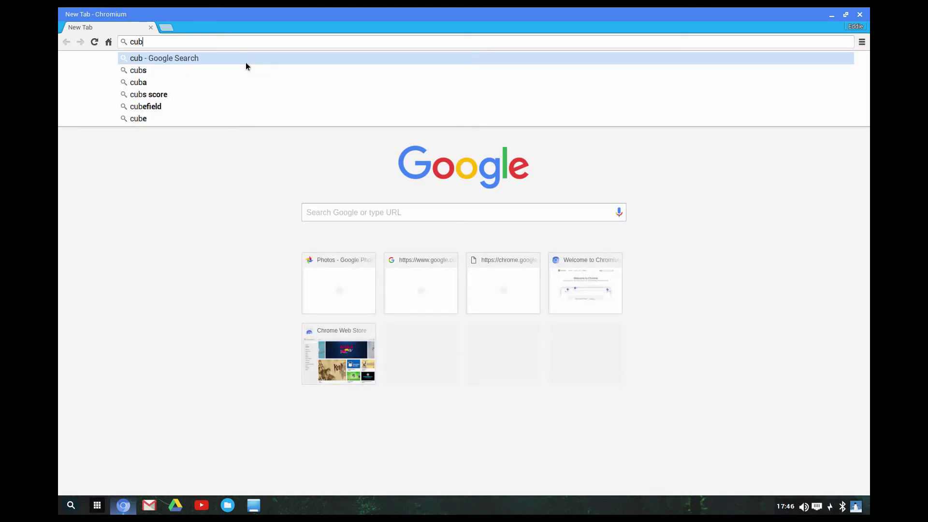
type("linux")
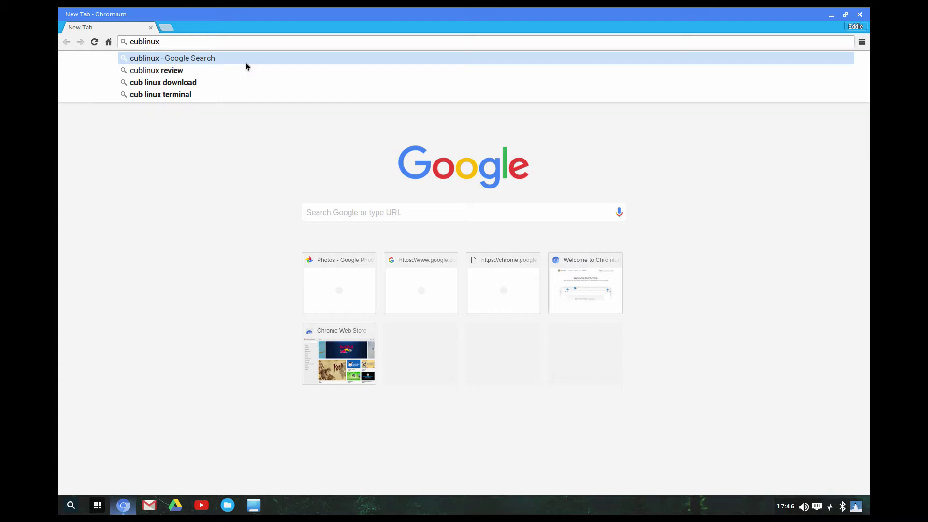
key("Return")
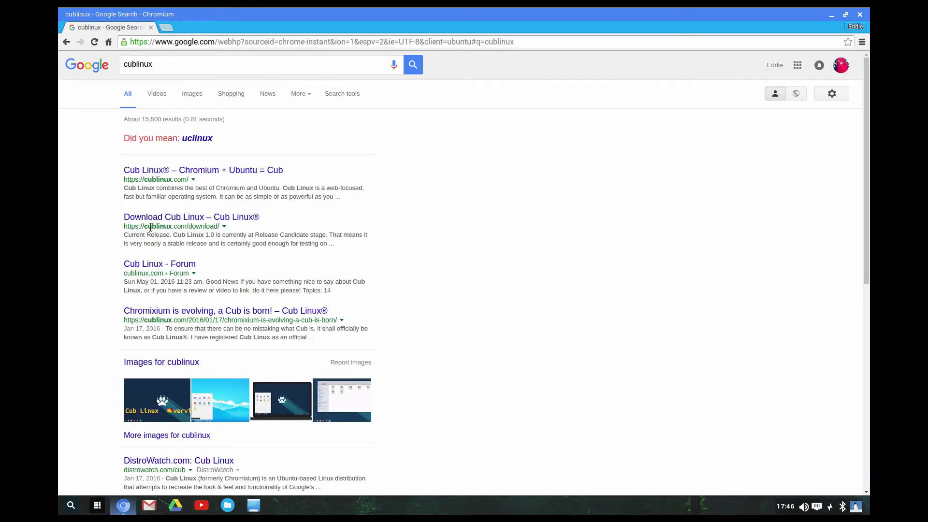
left_click(204, 174)
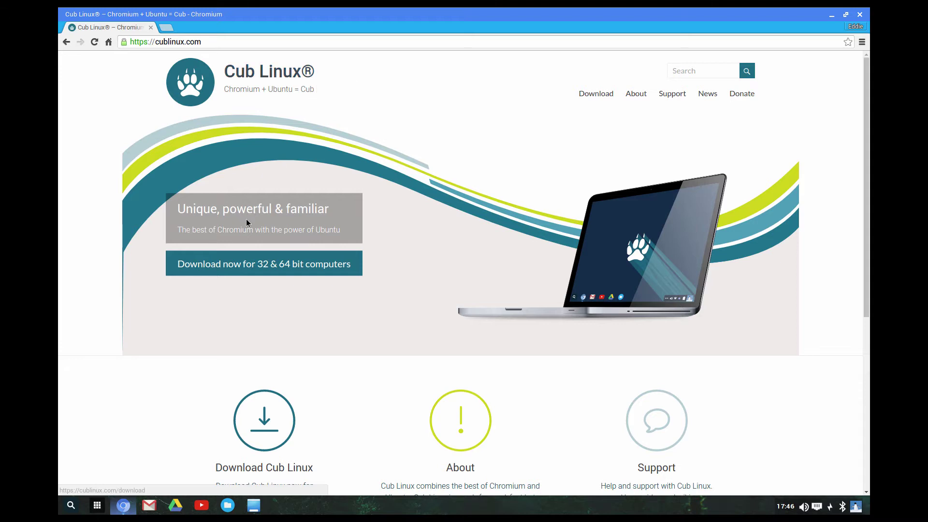
Follow Read more under Download Cub Linux to the cublinux.com/download page
scroll(245, 220, "down", 1)
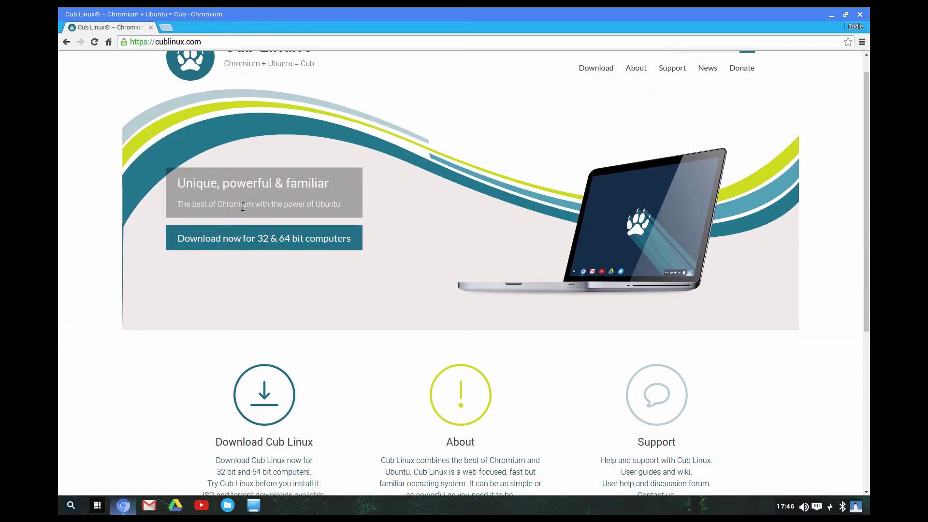
scroll(243, 206, "down", 3)
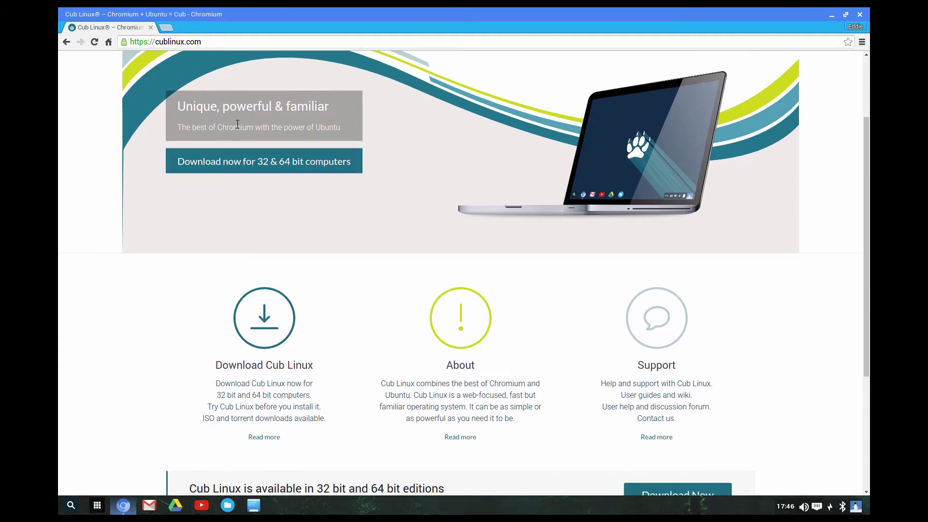
scroll(384, 121, "down", 4)
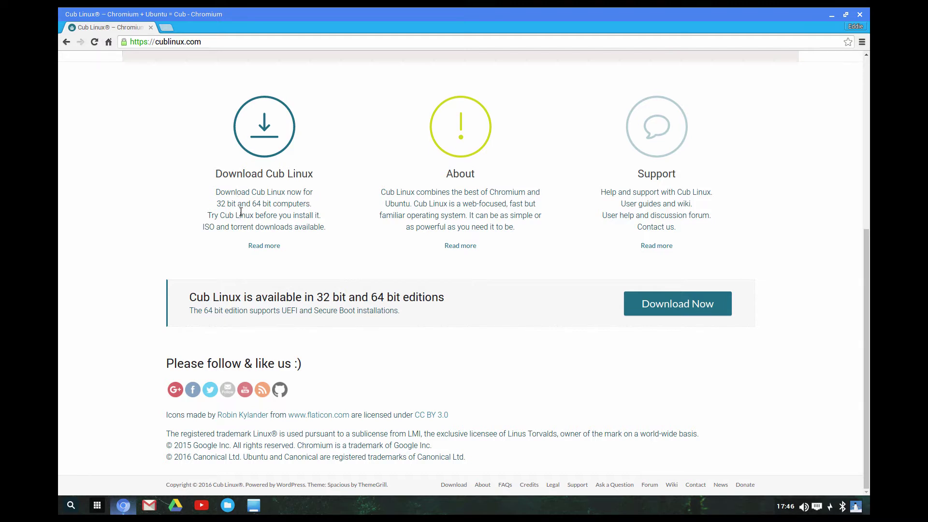
left_click(253, 245)
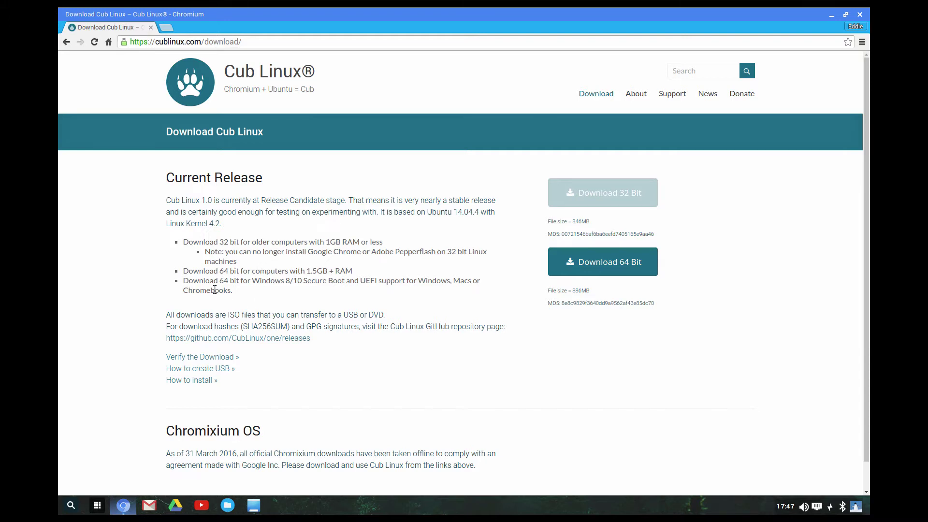
scroll(214, 290, "down", 1)
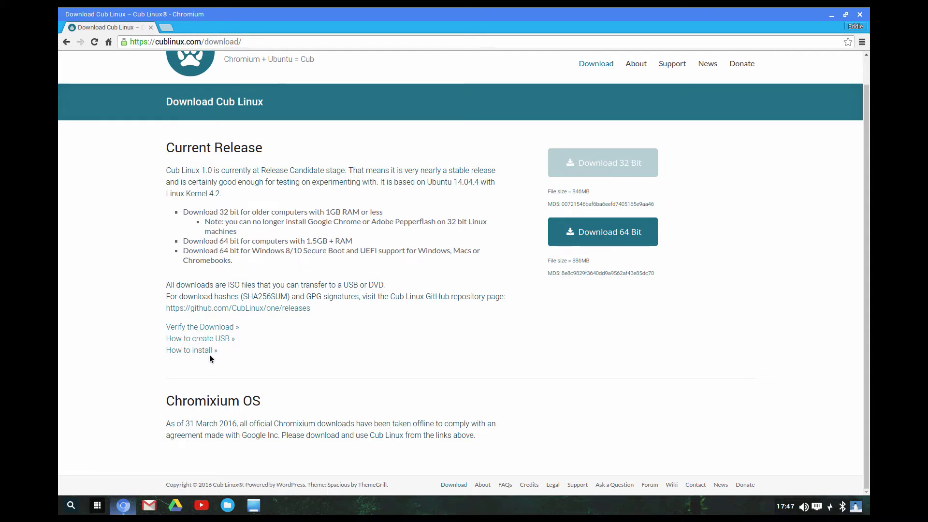
Read the How to create USB wiki guide down to Boot the USB/DVD, then close its tab
left_click(216, 338)
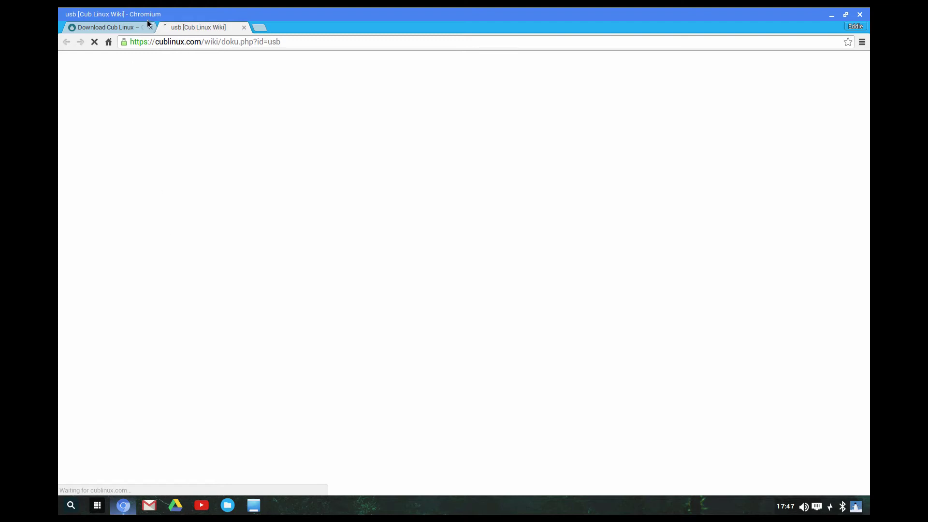
scroll(393, 262, "down", 3)
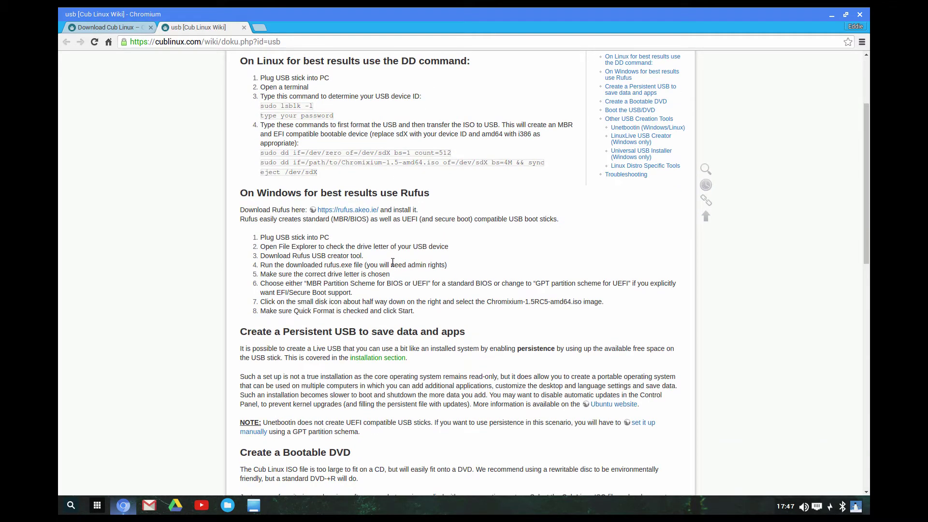
scroll(391, 261, "down", 2)
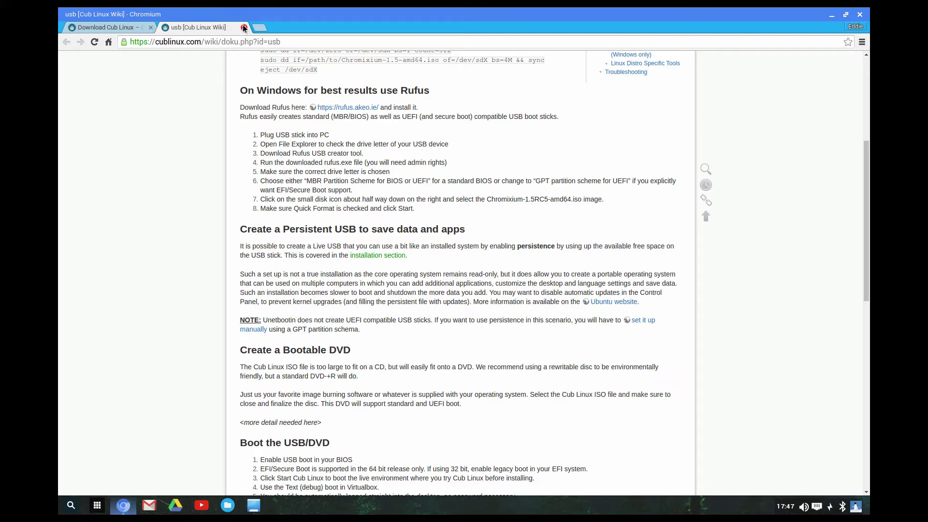
scroll(268, 290, "down", 4)
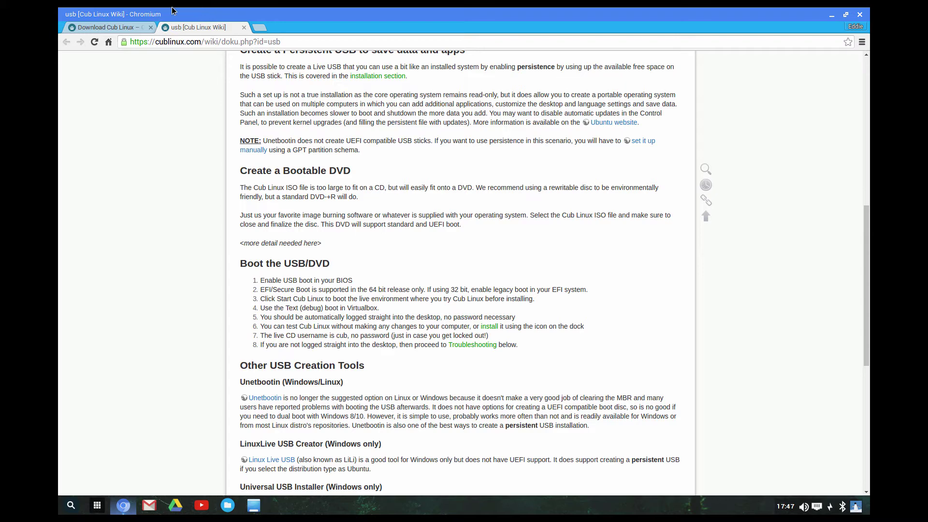
left_click(244, 27)
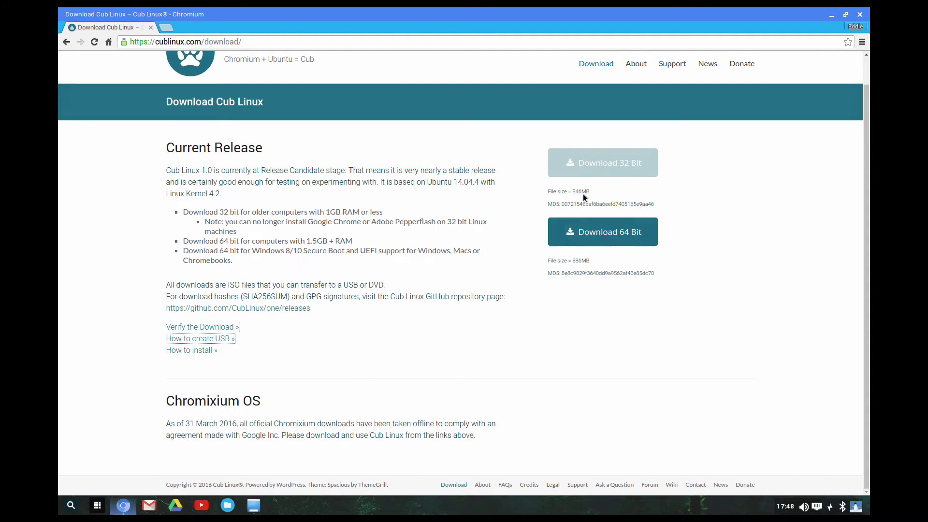
Open FAQs from the About menu and expand 'Is Cub Linux a Google Product?'
mouse_move(657, 66)
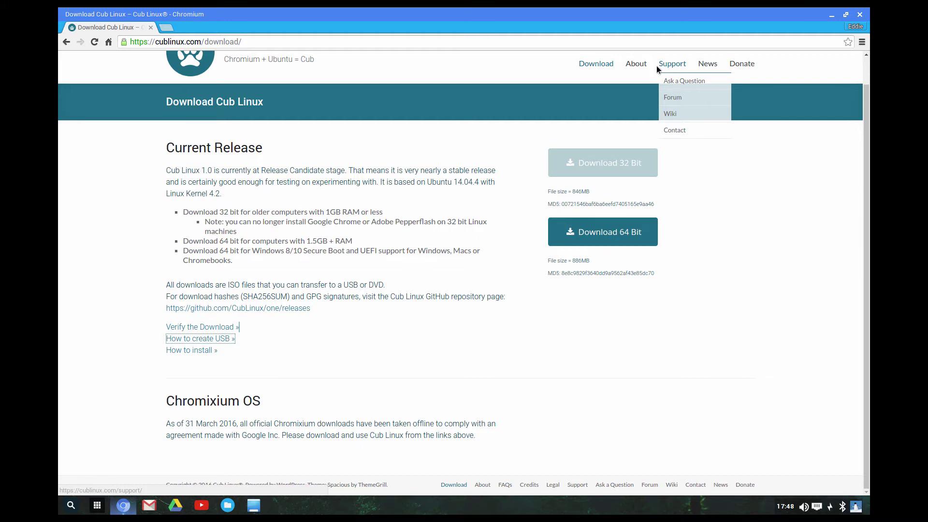
left_click(634, 81)
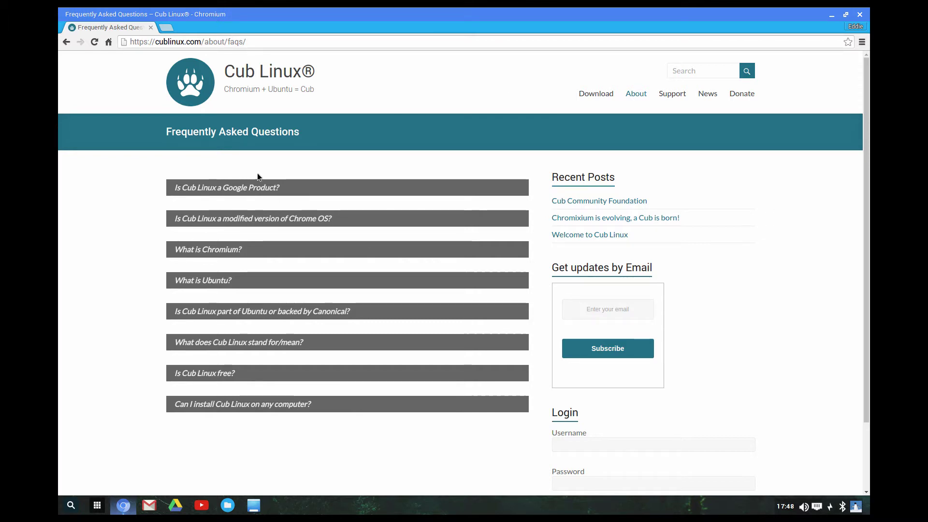
left_click(260, 188)
Expand the FAQ answers about Chrome OS, Ubuntu and Chromium
left_click(261, 256)
scroll(238, 372, "down", 3)
left_click(236, 357)
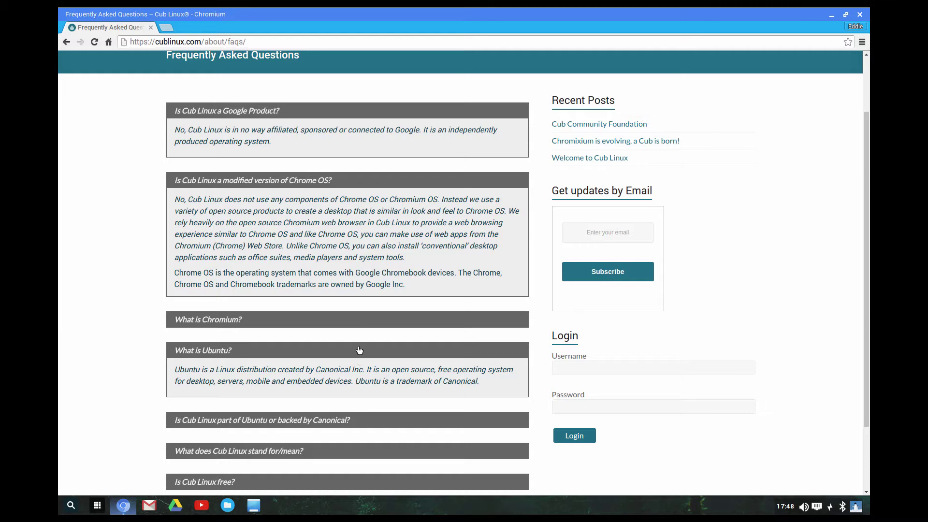
left_click(358, 319)
scroll(358, 318, "down", 3)
scroll(358, 319, "down", 2)
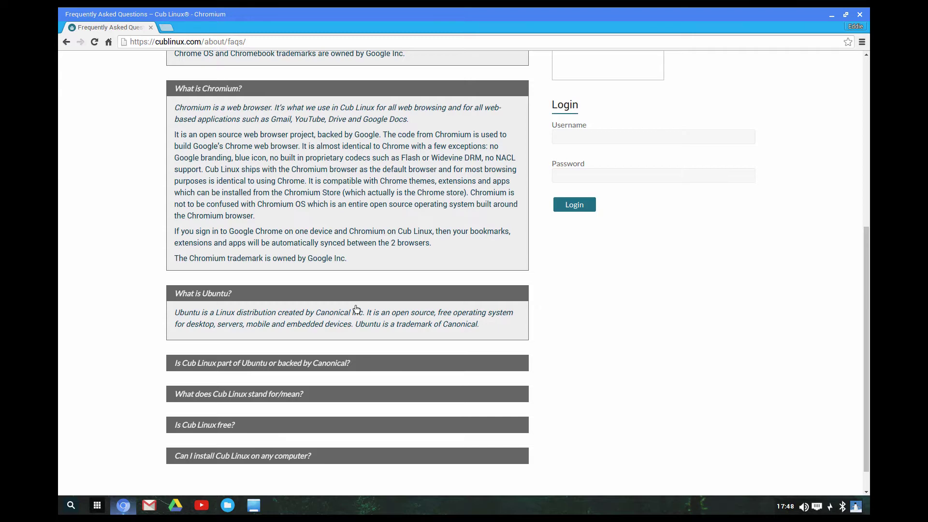
scroll(356, 305, "down", 1)
Expand the Is Cub Linux free, name meaning and install-on-any-computer answers
left_click(209, 396)
left_click(237, 364)
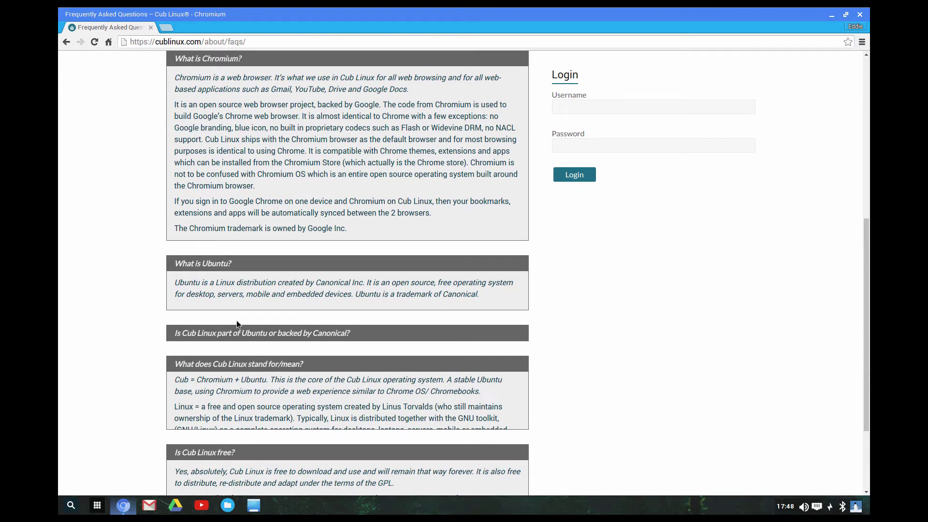
scroll(236, 321, "up", 2)
scroll(236, 323, "up", 5)
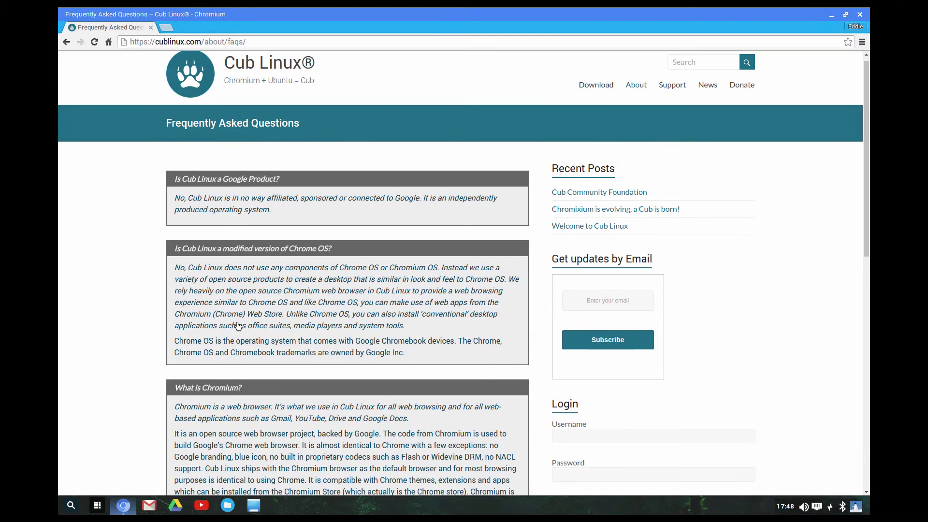
scroll(237, 323, "down", 3)
scroll(237, 324, "down", 8)
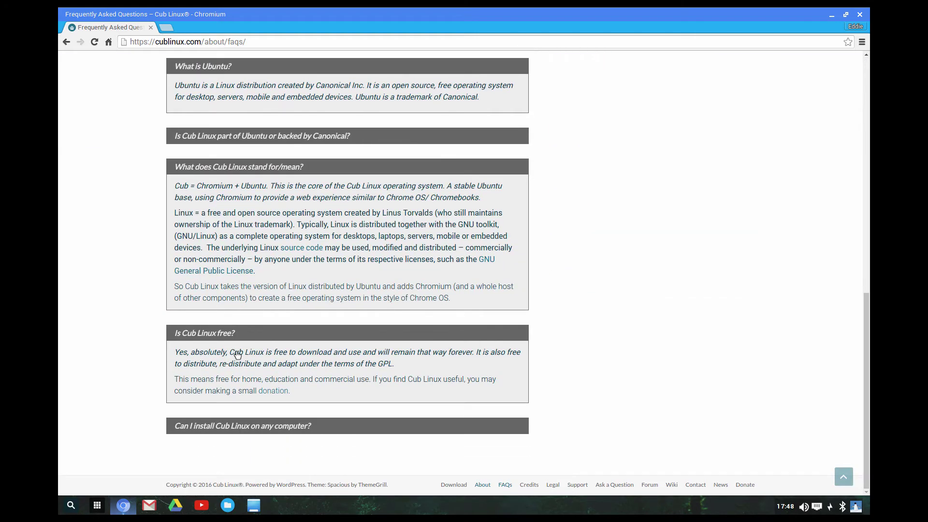
left_click(236, 434)
scroll(237, 430, "down", 1)
scroll(236, 428, "up", 2)
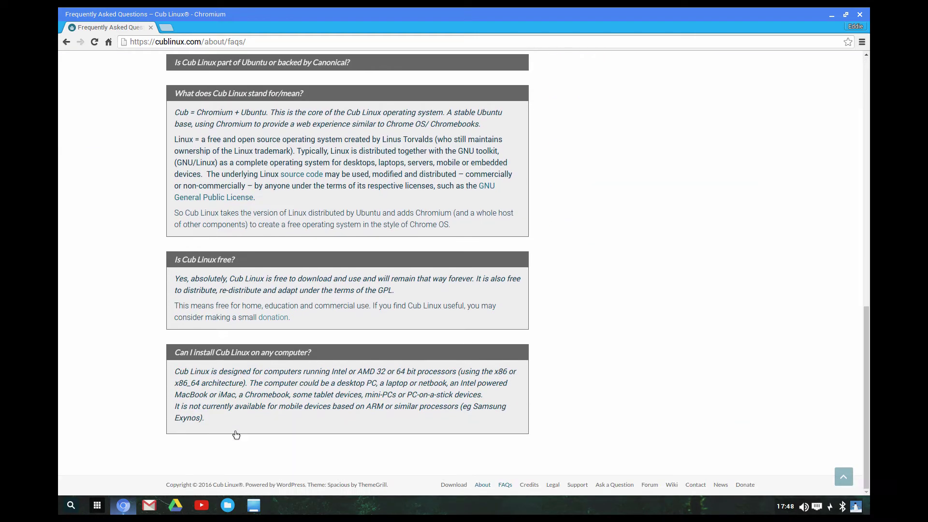
scroll(235, 425, "up", 6)
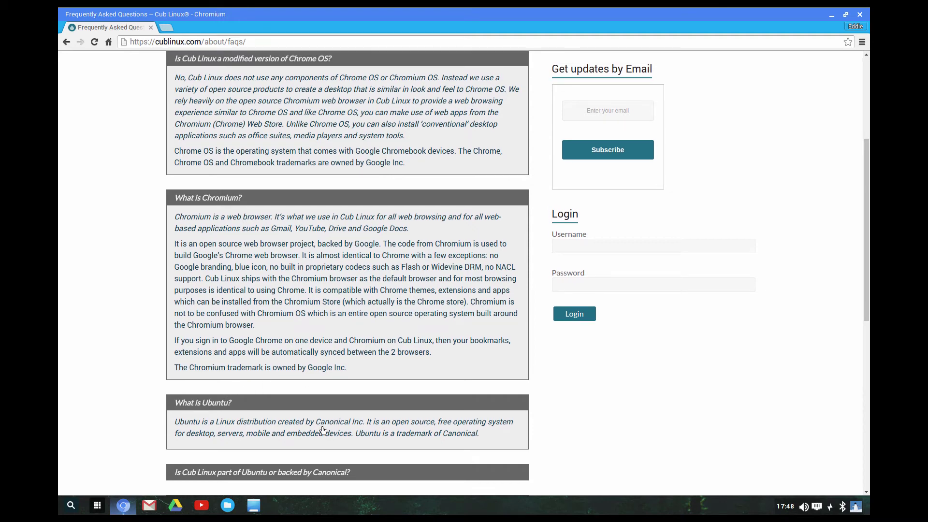
scroll(322, 429, "up", 4)
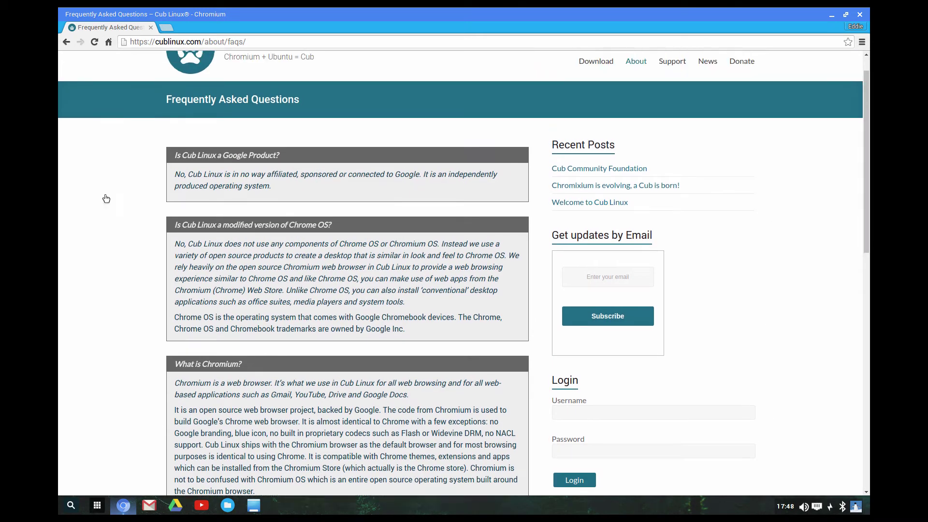
Minimize Chromium to reveal the Cub Linux desktop and its context menu
left_click(829, 18)
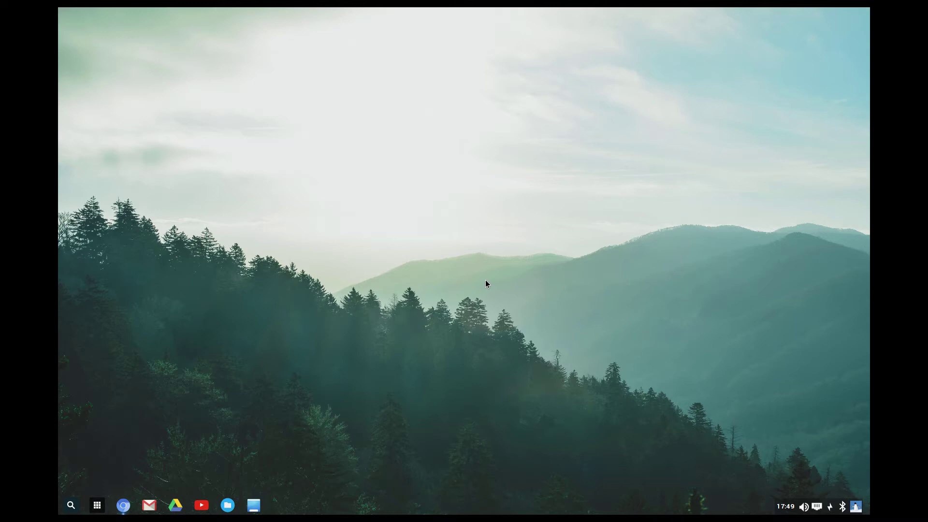
right_click(462, 274)
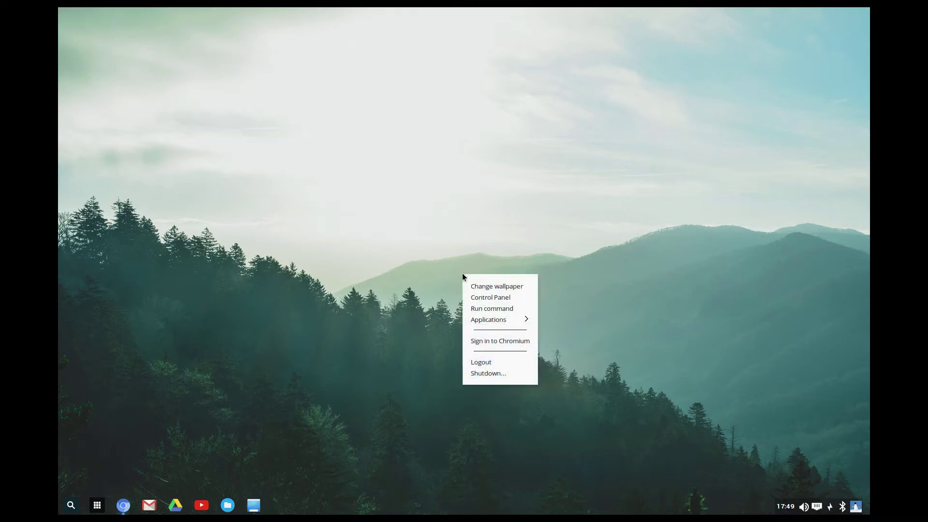
left_click(339, 177)
right_click(521, 65)
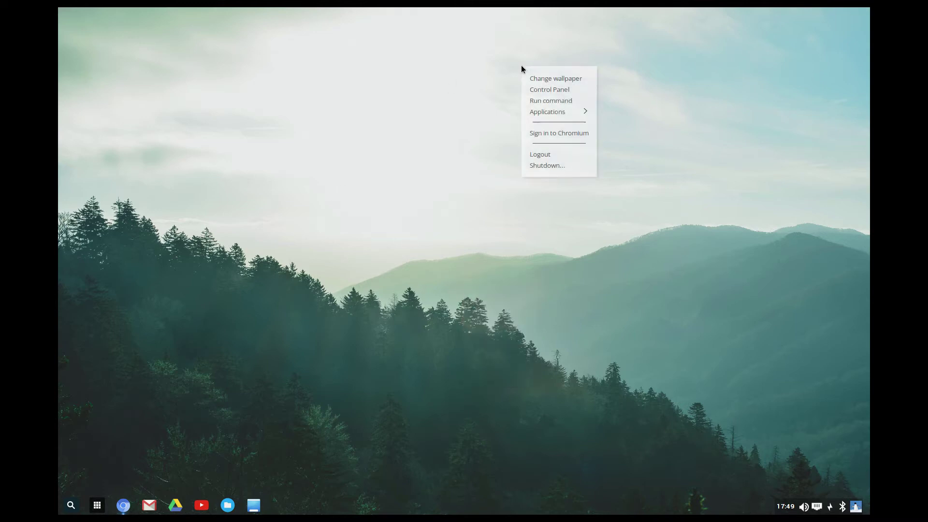
left_click(260, 269)
right_click(590, 288)
left_click(512, 249)
Open the first Applications > Accessories entry from the desktop menu, showing the cardapio folder
right_click(475, 264)
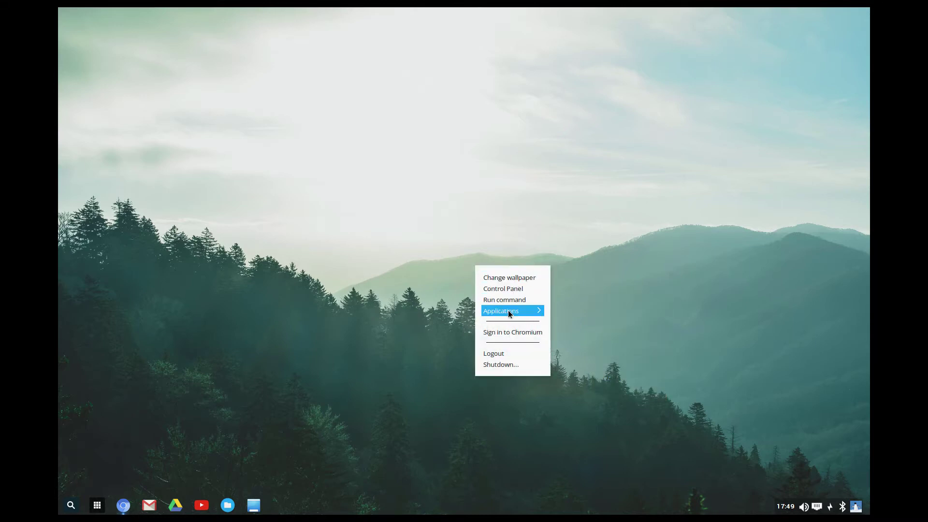
mouse_move(510, 314)
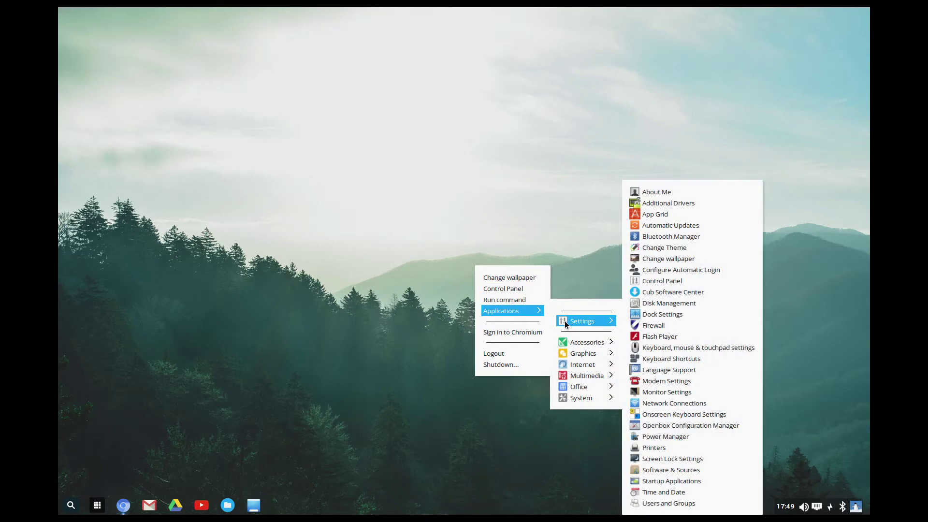
mouse_move(571, 344)
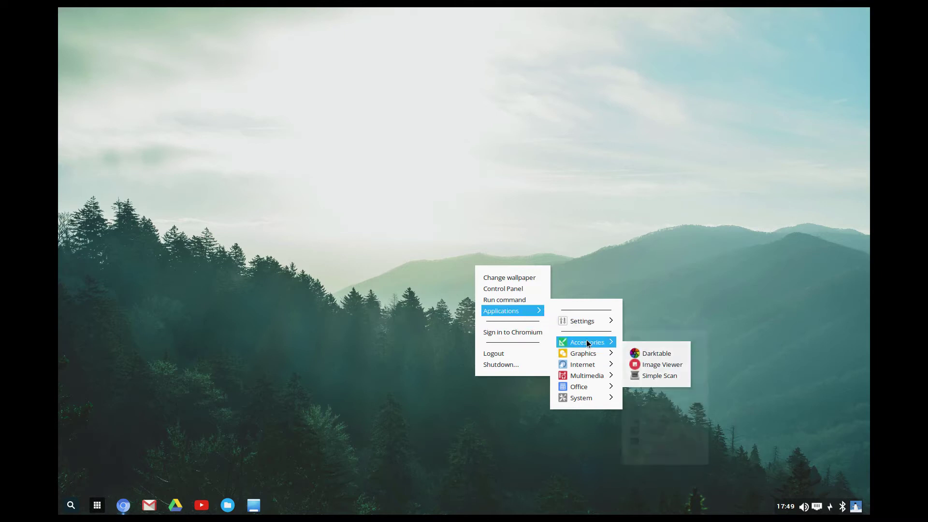
left_click(637, 338)
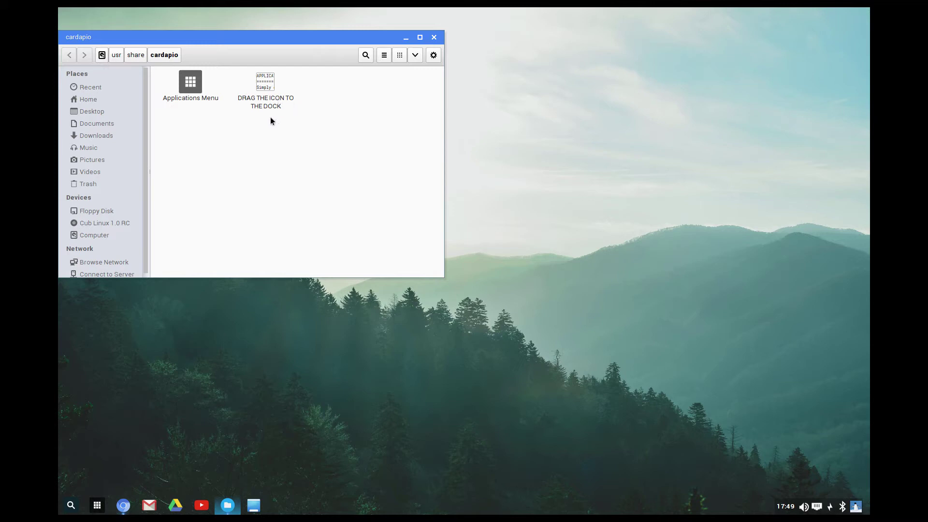
Try dragging the Applications Menu launcher to the dock, then close the cardapio window
left_click(189, 83)
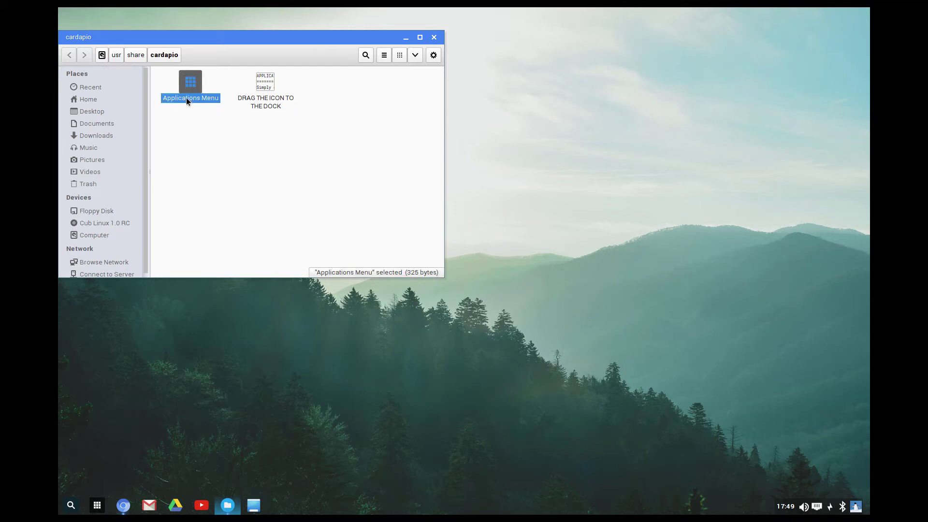
mouse_move(189, 91)
left_mouse_down()
mouse_move(153, 445)
mouse_move(98, 500)
mouse_move(190, 95)
left_mouse_up()
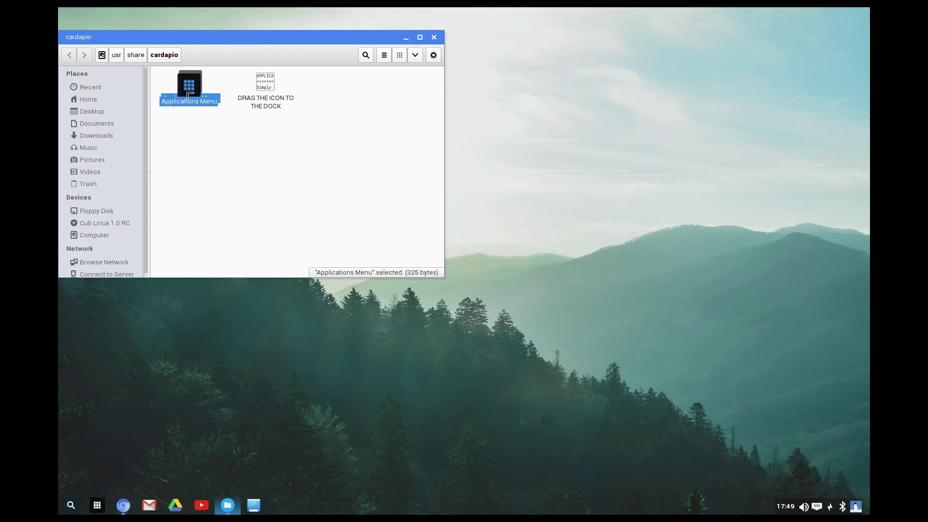
left_click(376, 126)
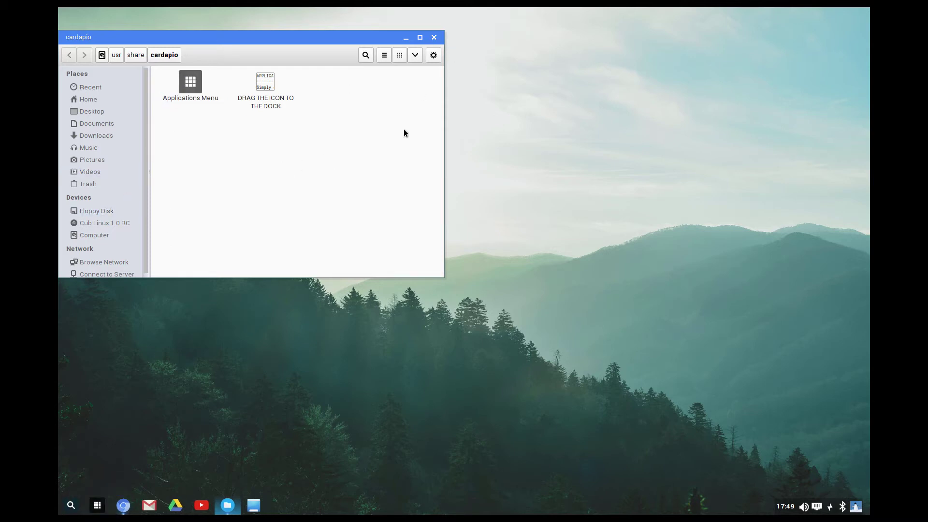
left_click(434, 38)
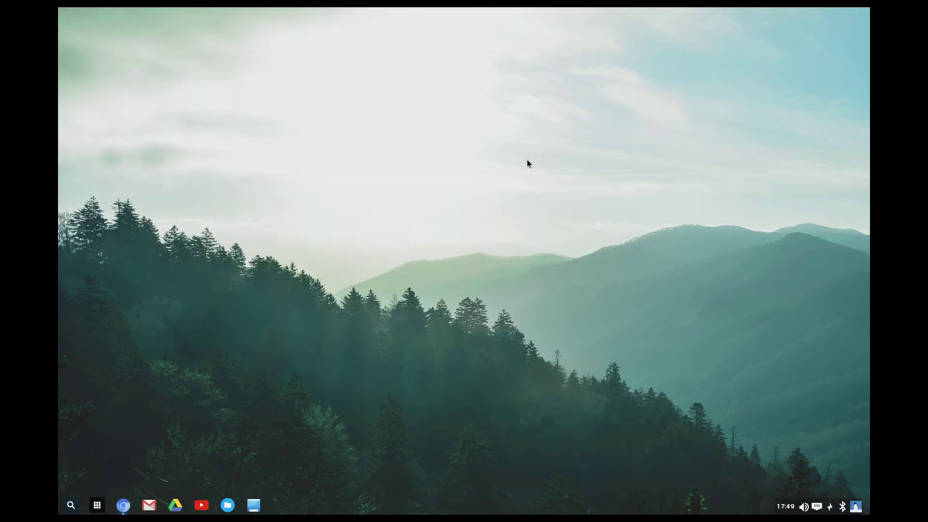
left_click(97, 505)
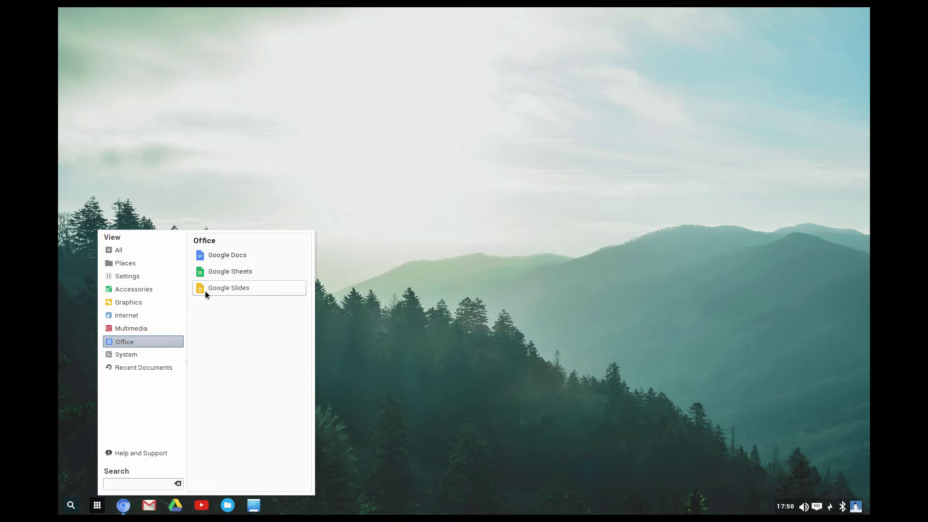
Browse the Internet, Multimedia, Graphics and Settings menus, launch App Grid, then close it
left_click(133, 316)
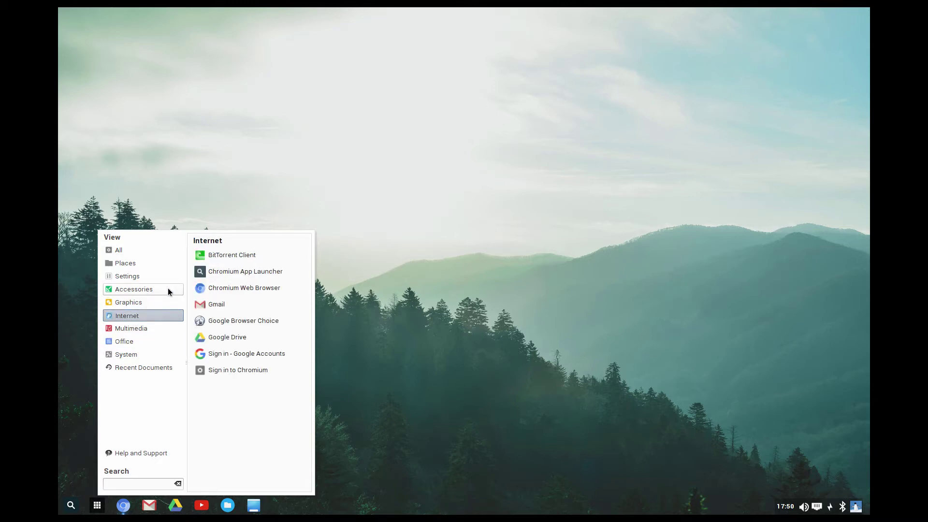
left_click(141, 327)
left_click(146, 299)
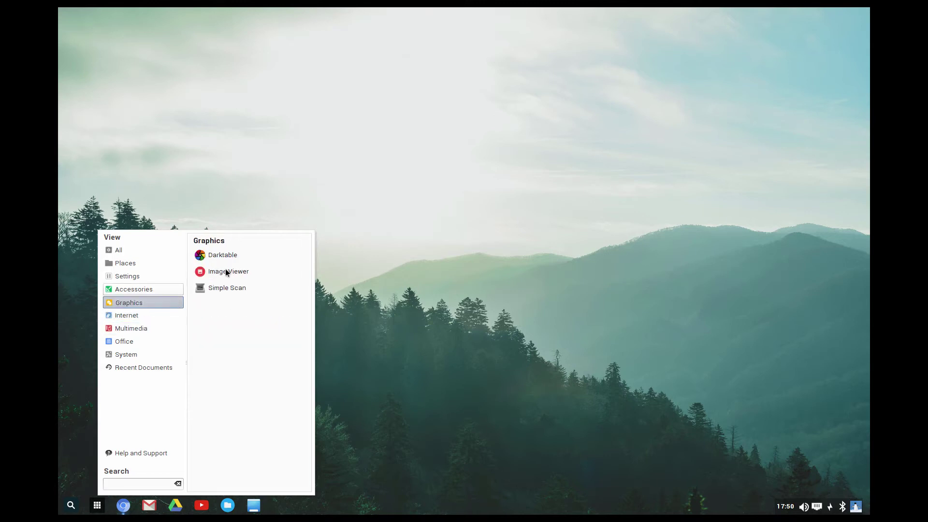
left_click(144, 325)
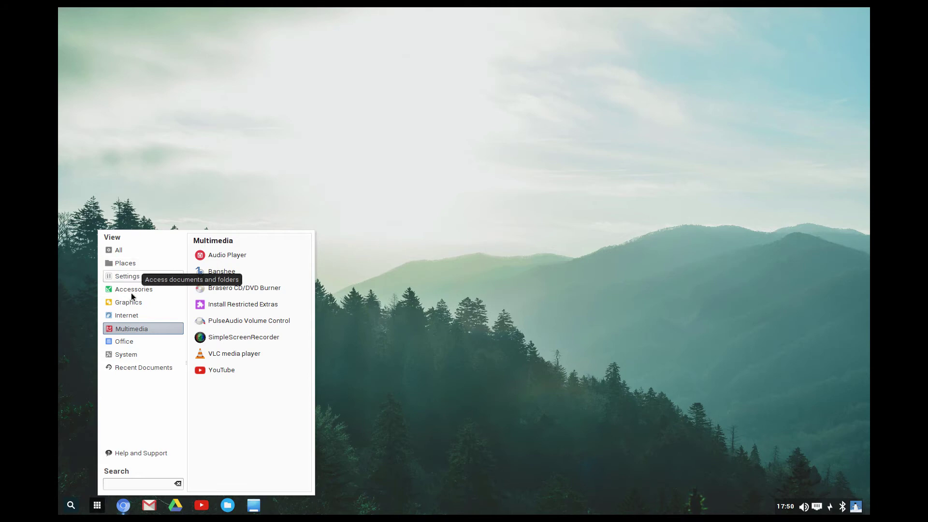
left_click(139, 279)
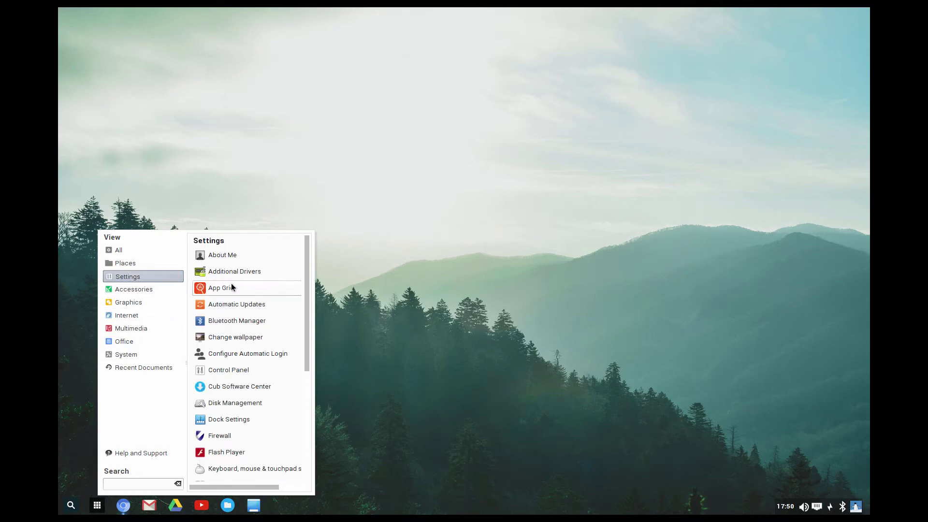
left_click(222, 291)
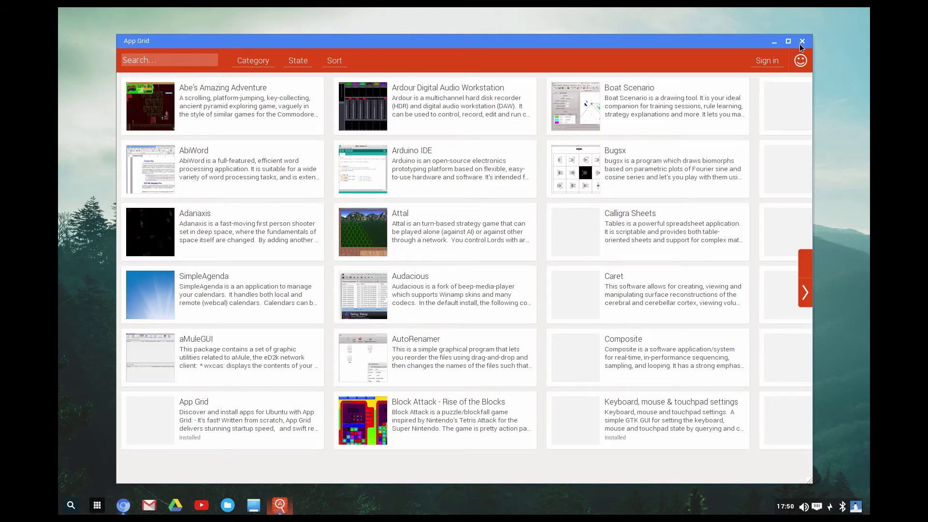
left_click(801, 42)
Launch Cub Software Center from the desktop menu's Applications > Settings submenu
right_click(575, 231)
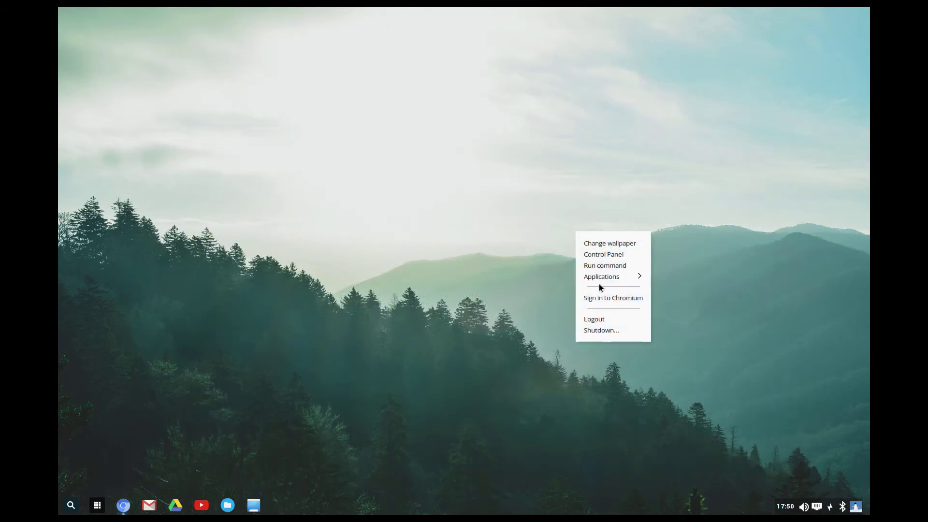
mouse_move(600, 280)
mouse_move(686, 309)
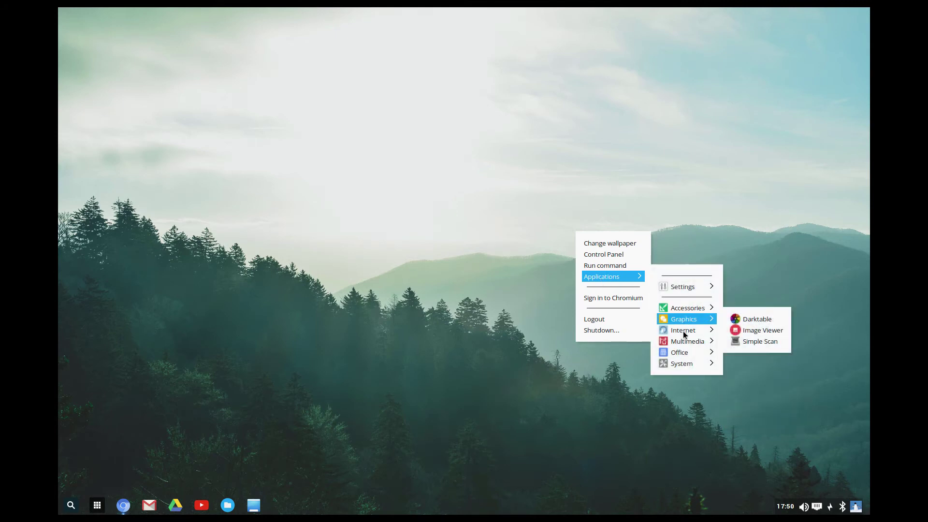
mouse_move(683, 332)
mouse_move(672, 289)
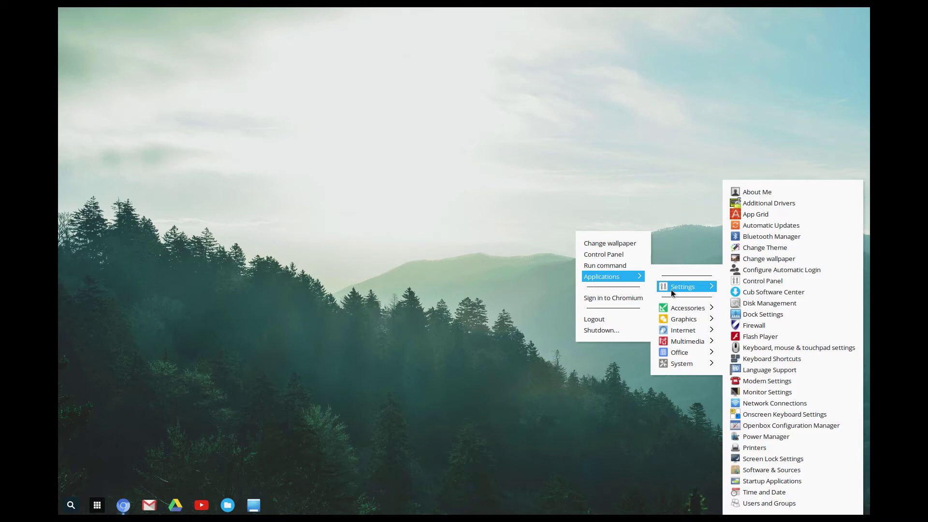
left_click(746, 293)
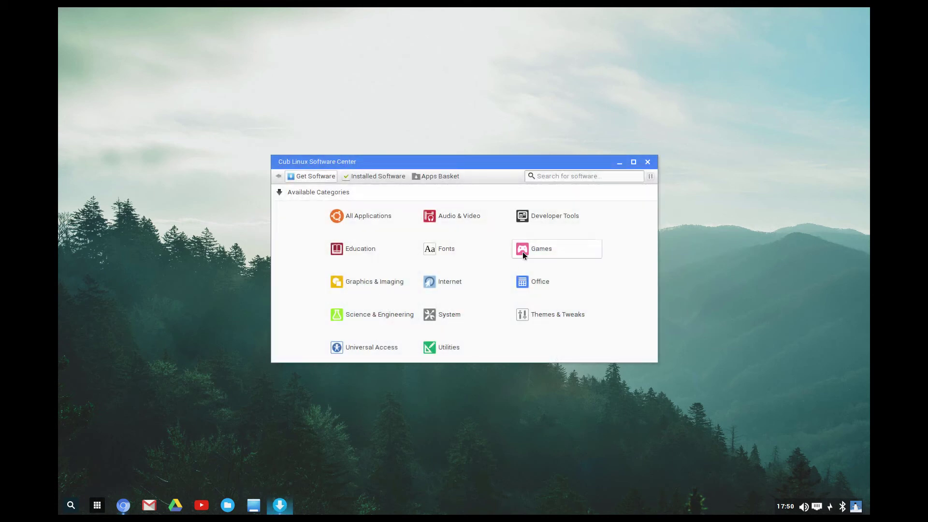
View the Software Center Preferences and About version info, then close both and the Software Center
left_click(648, 176)
left_click(547, 304)
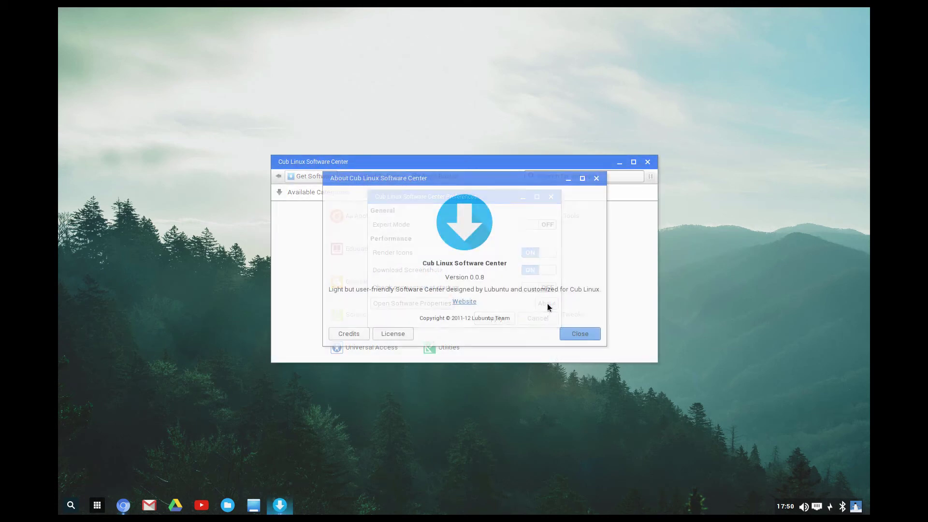
left_click_drag(515, 317, 420, 320)
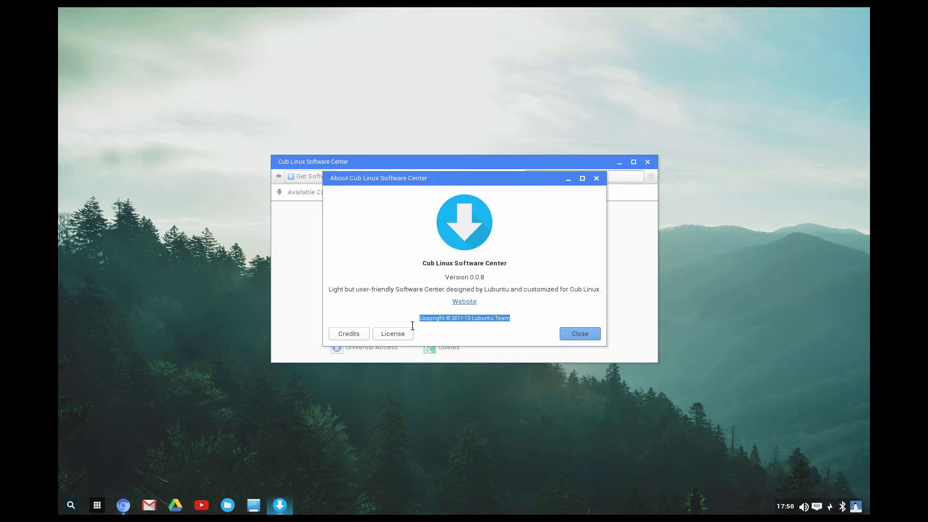
left_click(580, 334)
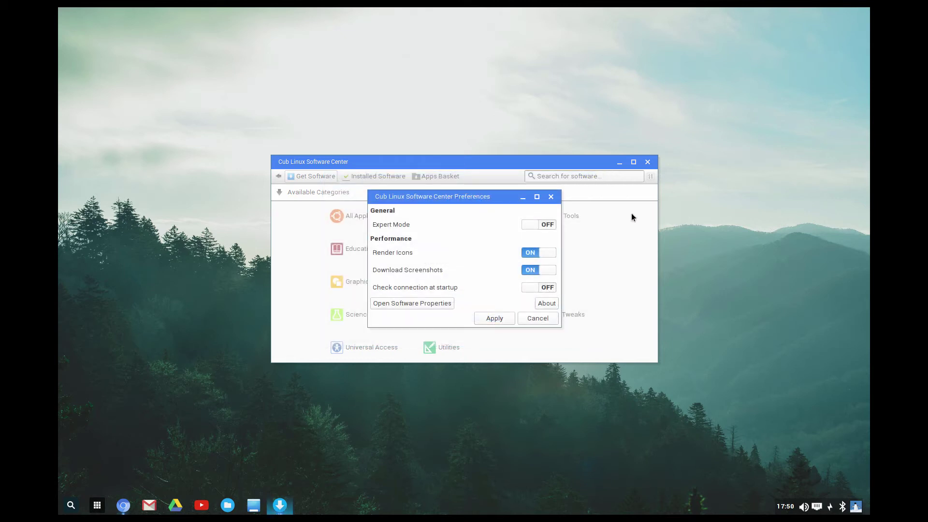
left_click(550, 197)
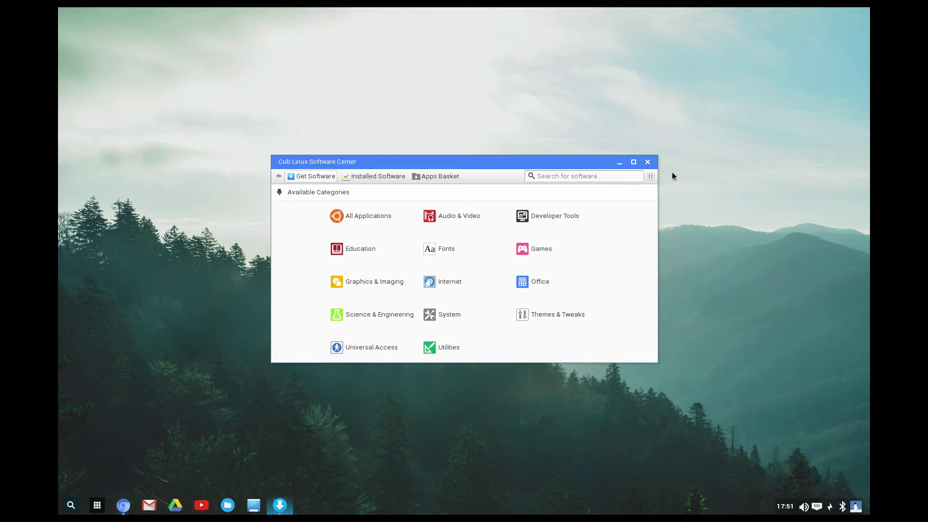
left_click(648, 162)
Open the Nitrogen wallpaper picker and the Control Panel from the desktop menu
right_click(642, 210)
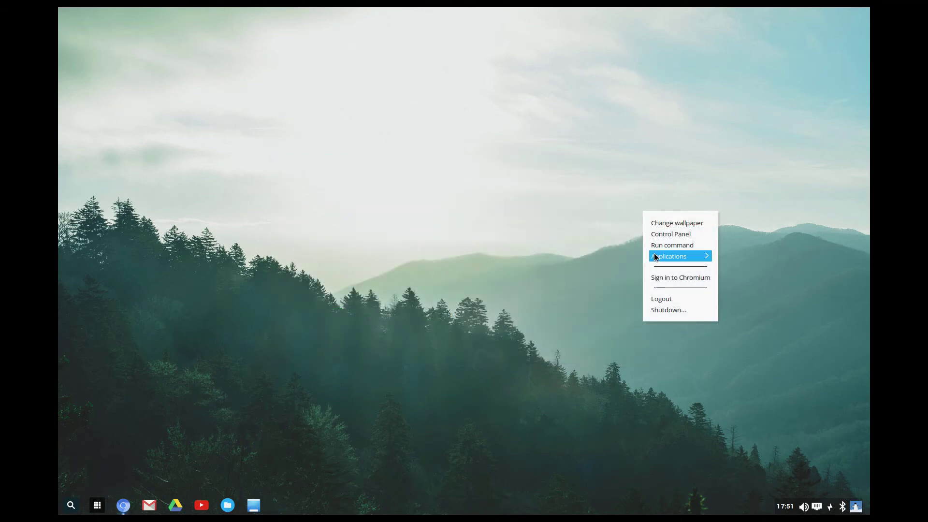
mouse_move(652, 255)
left_click(658, 223)
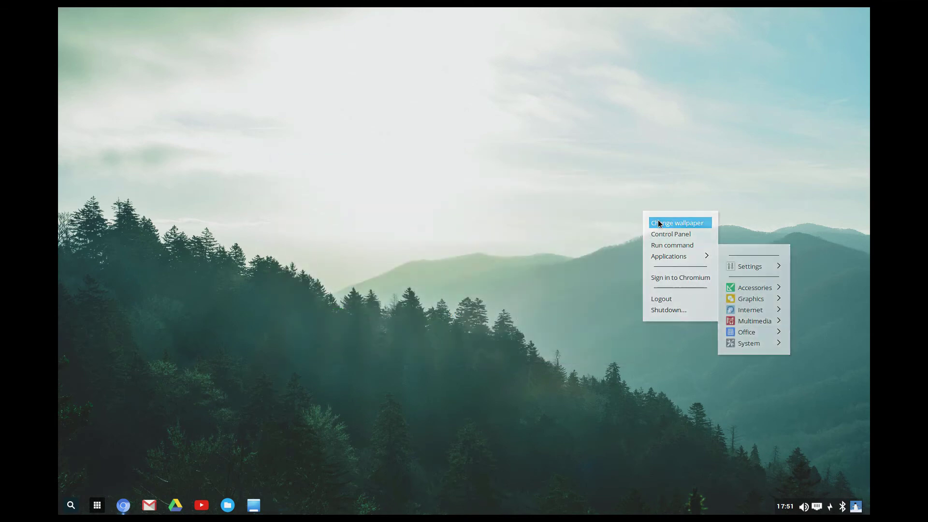
right_click(642, 165)
left_click(662, 189)
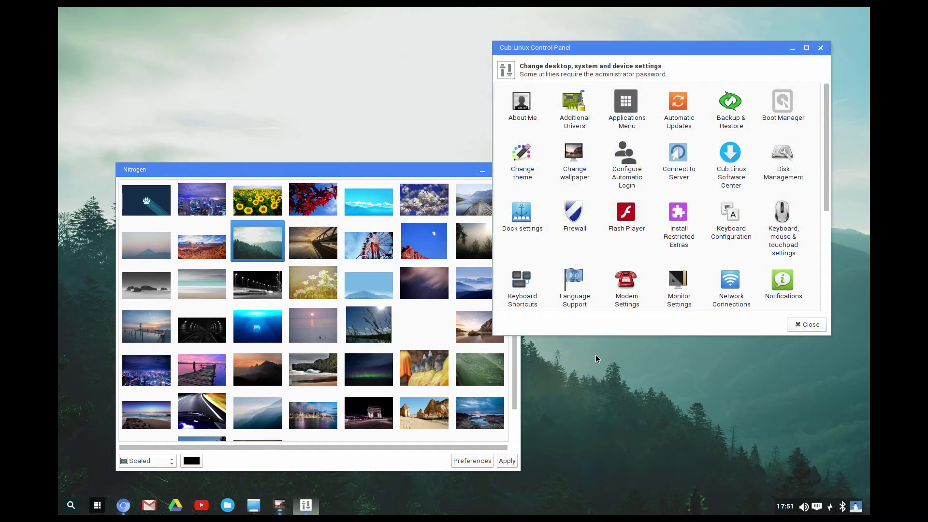
Launch App Grid by running 'appgri' from the run-program prompt, then close it
right_click(596, 356)
left_click(623, 388)
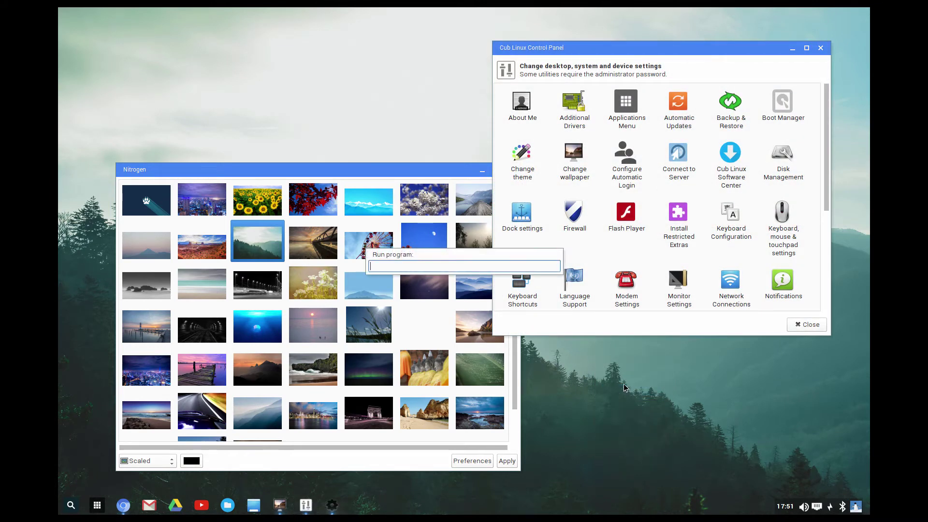
type("appgrid")
key("Return")
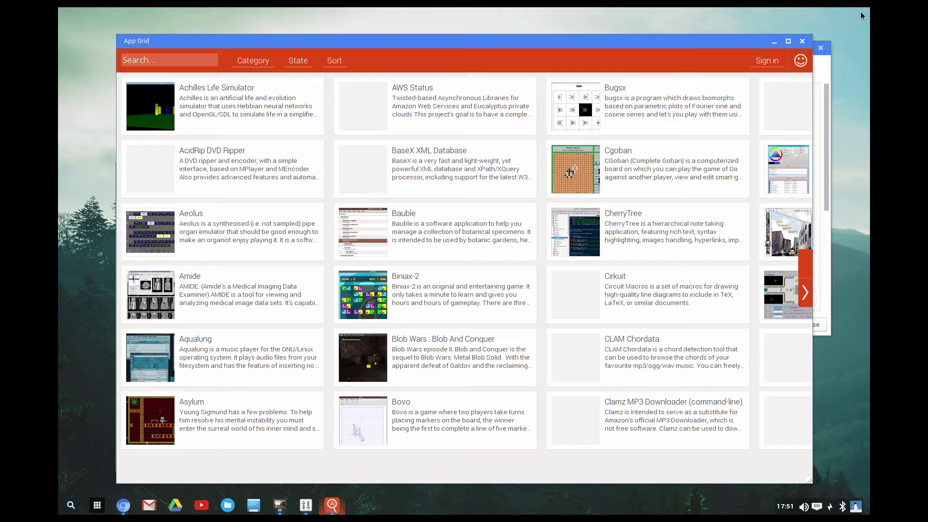
left_click(802, 42)
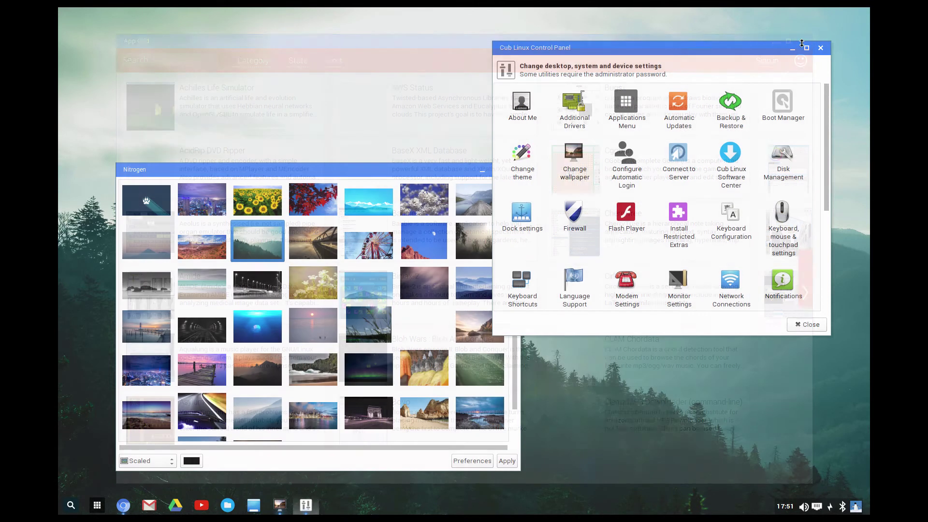
Browse the Control Panel, cancel the Firewall authentication request, and close the Control Panel
scroll(729, 182, "down", 6)
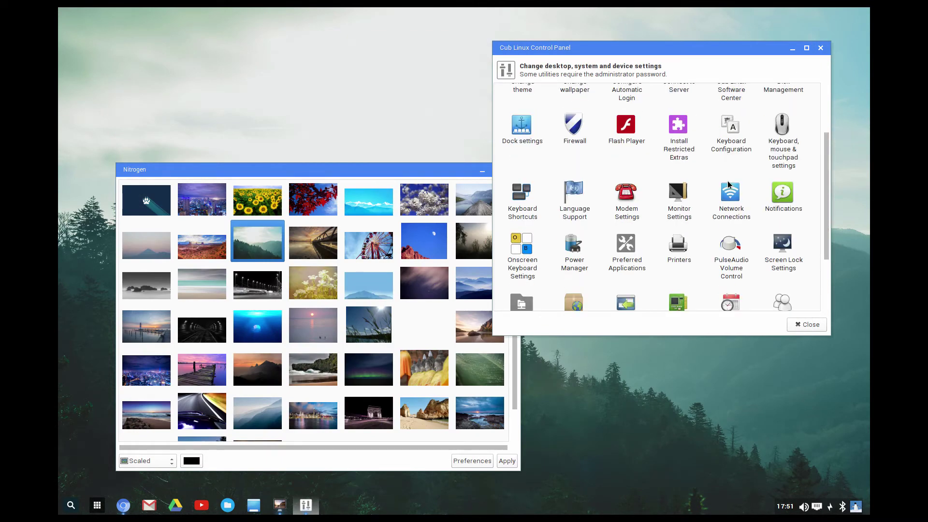
scroll(729, 183, "up", 5)
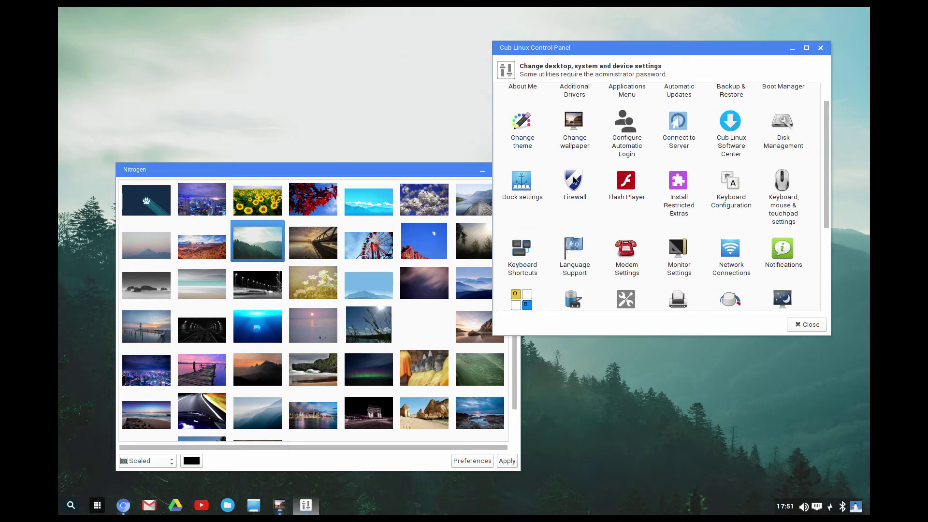
left_click(572, 180)
scroll(572, 180, "up", 1)
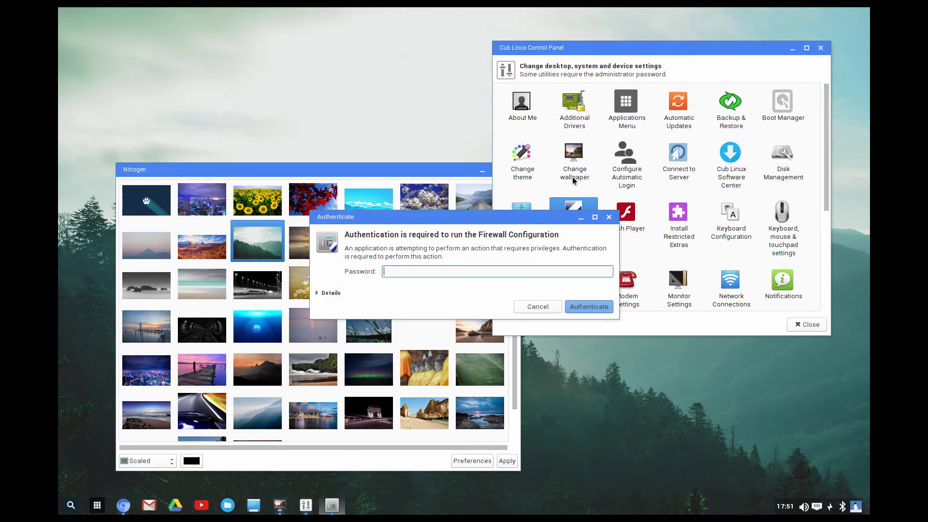
left_click(534, 306)
scroll(619, 210, "down", 5)
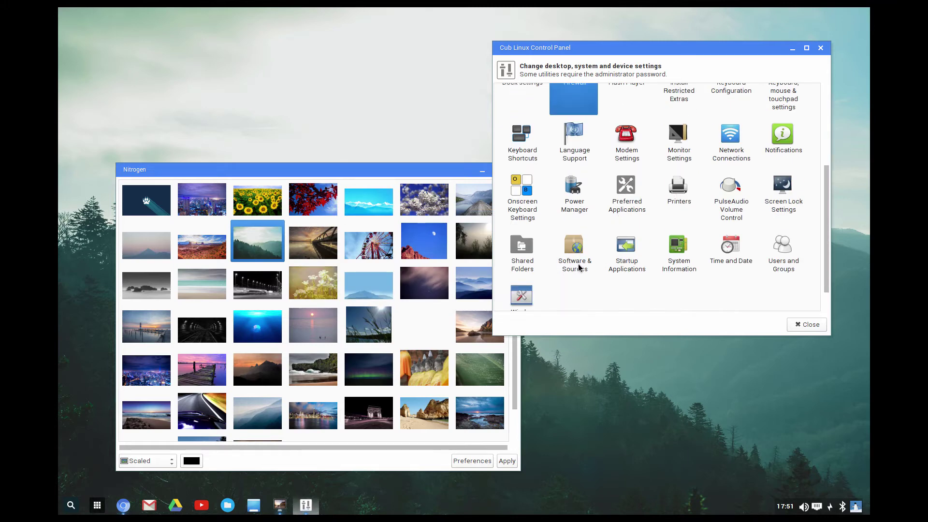
scroll(578, 268, "up", 5)
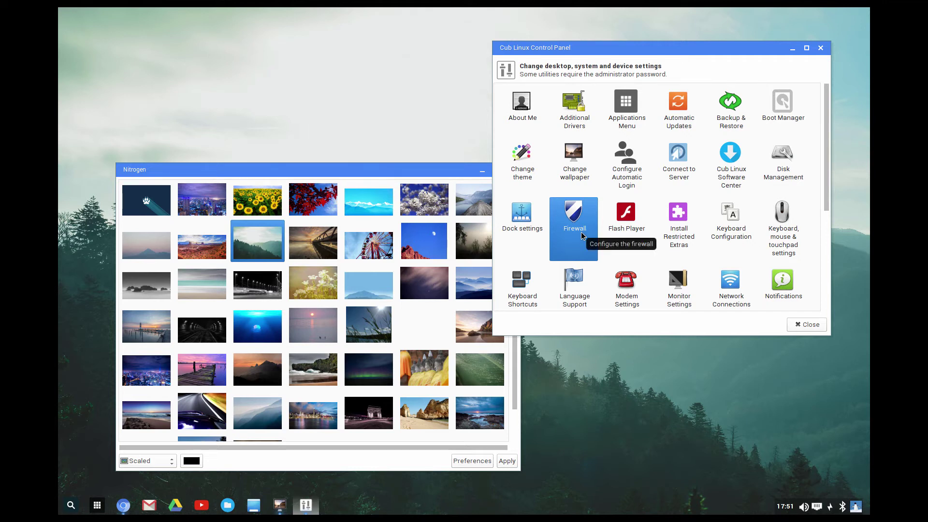
left_click(820, 48)
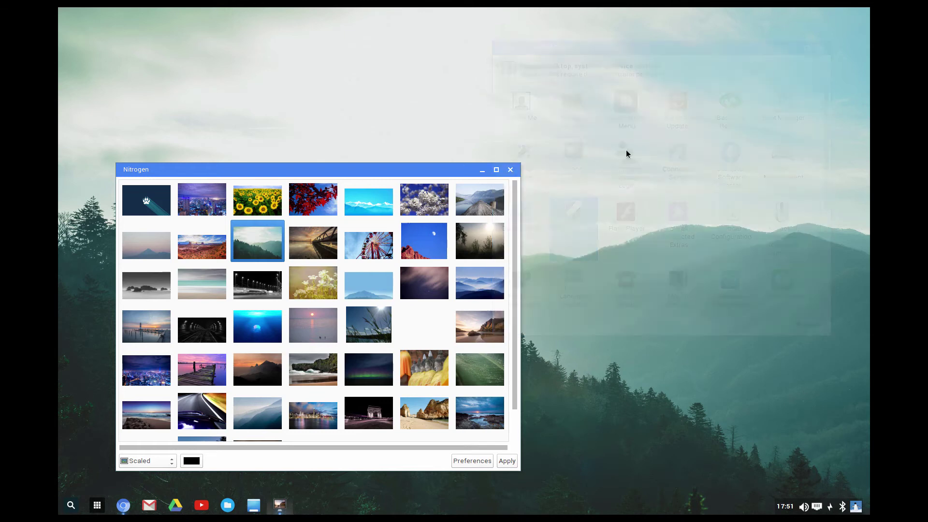
Apply the moon wallpaper in Nitrogen, then replace it with the icy mountain picture
left_click(415, 234)
left_click(502, 461)
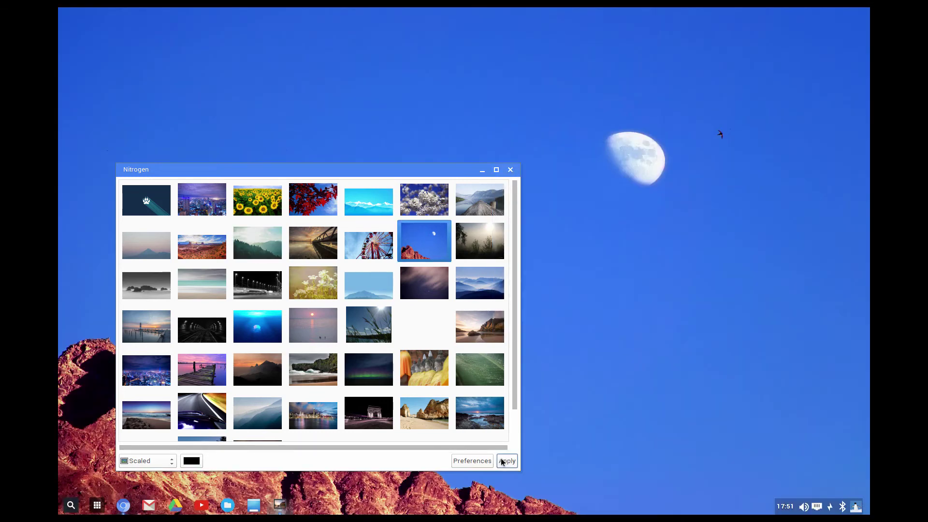
left_click(510, 173)
right_click(498, 200)
left_click(554, 212)
left_click(366, 195)
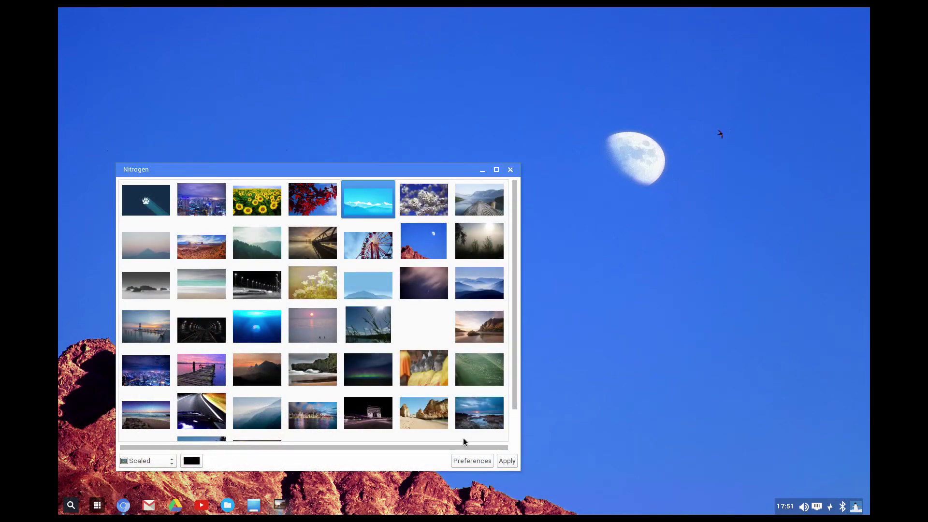
left_click(501, 463)
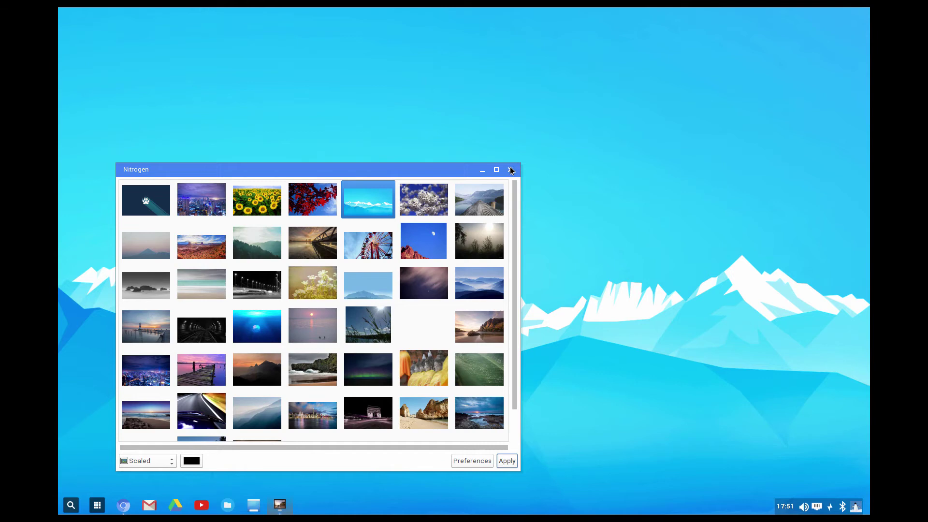
left_click(511, 169)
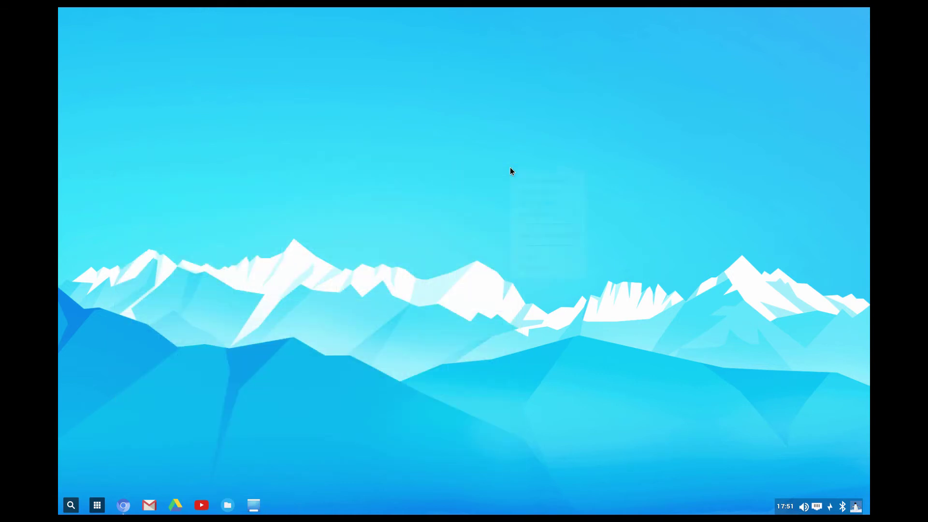
Start Chromium sign-in from the desktop menu, close the browser settings, and launch YouTube
right_click(510, 167)
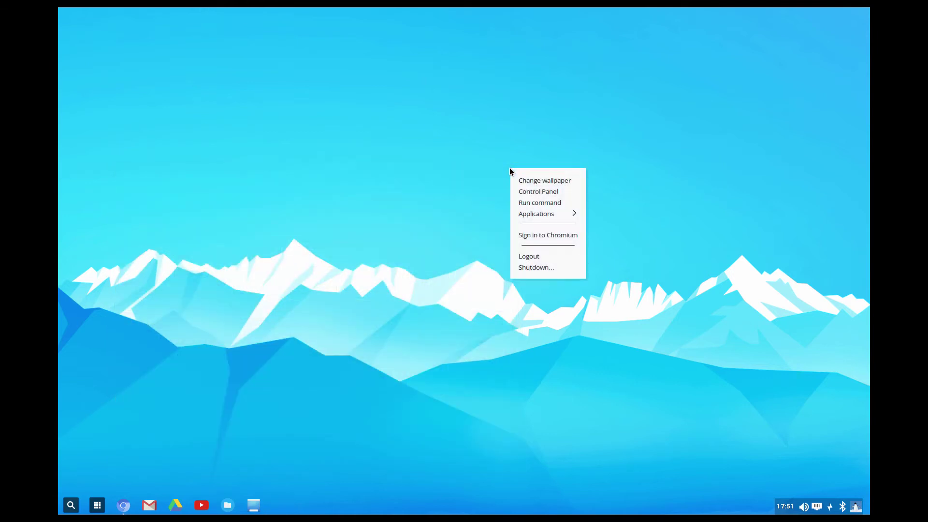
left_click(557, 235)
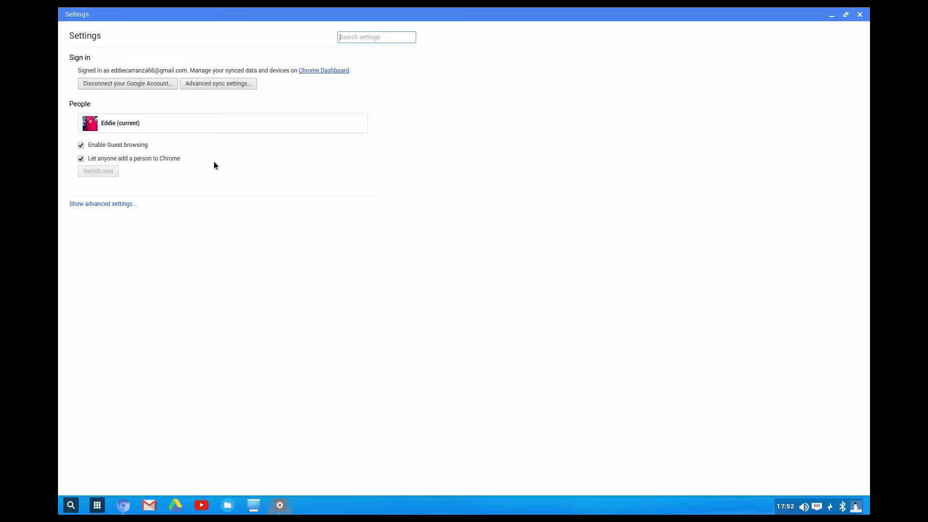
left_click(857, 15)
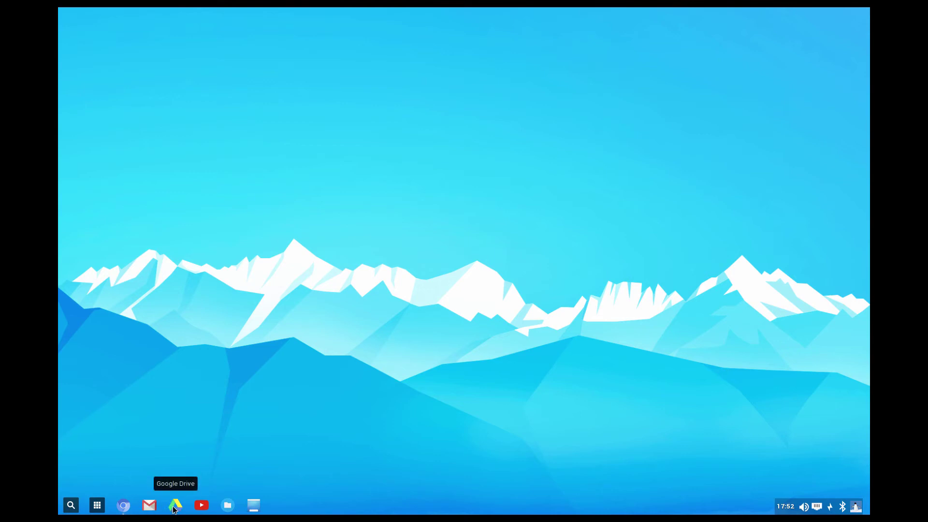
left_click(202, 510)
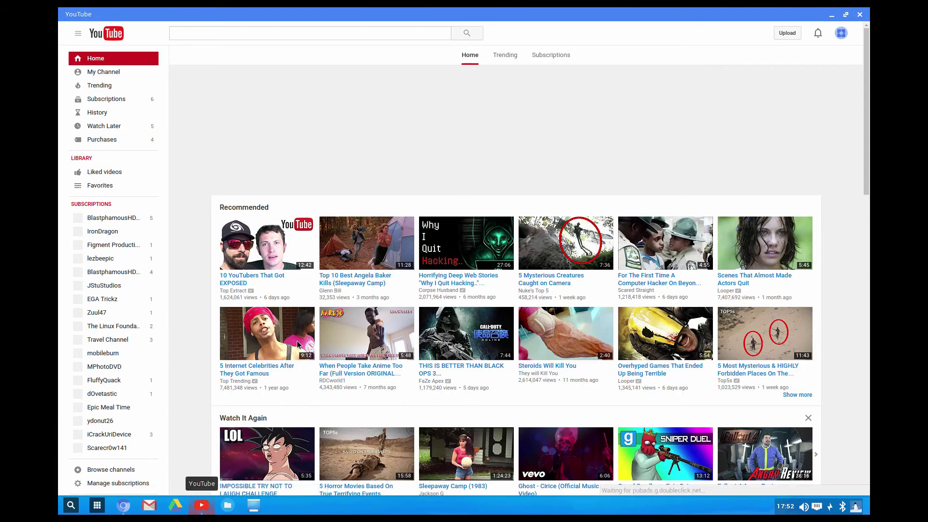
left_click(860, 16)
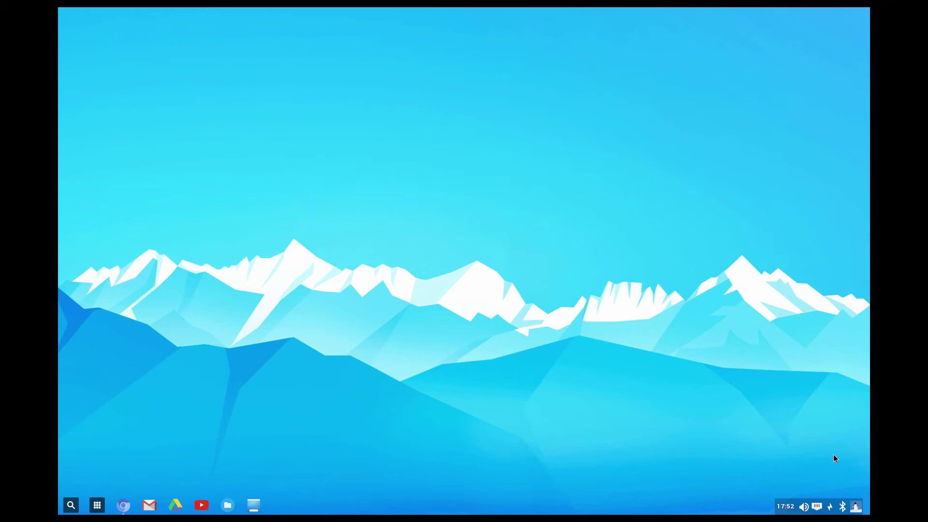
left_click(786, 506)
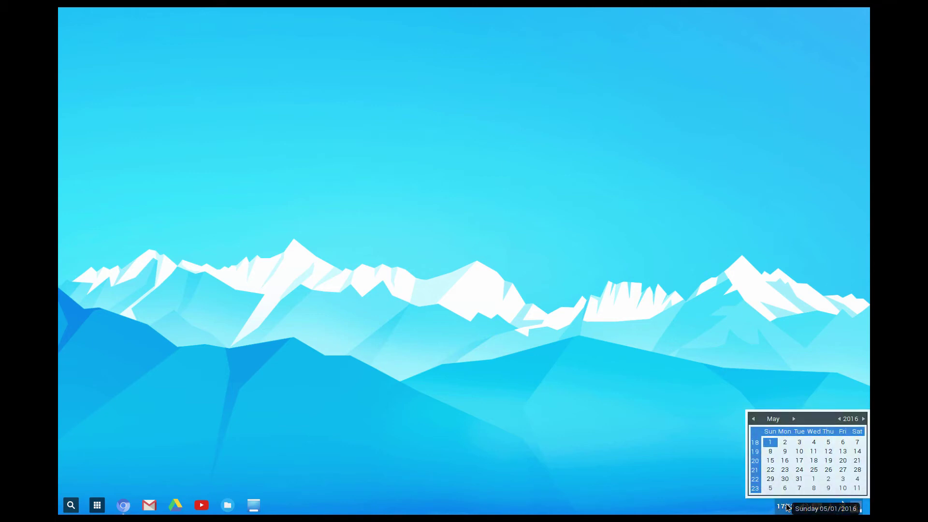
Check the tray volume control and network list, then open and close Power Manager settings
left_click(786, 506)
left_click(803, 506)
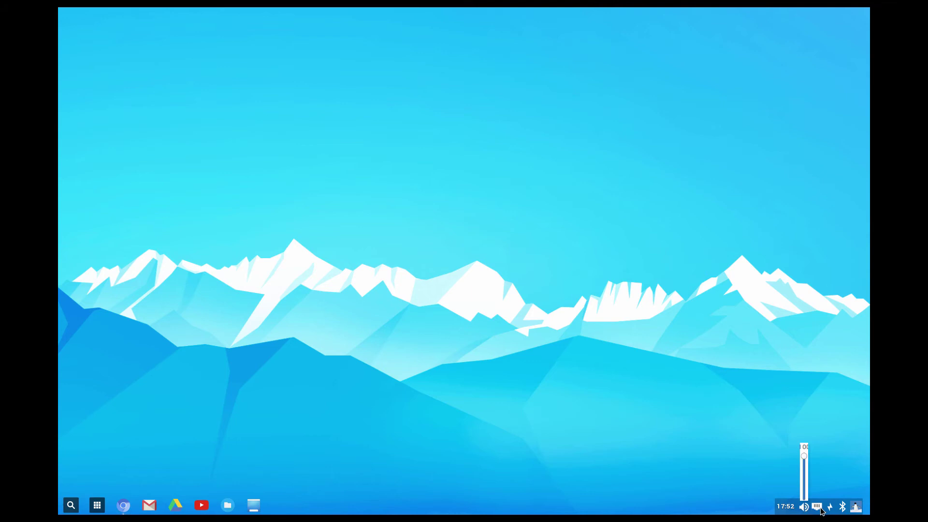
left_click(816, 508)
left_click(832, 508)
left_click(832, 509)
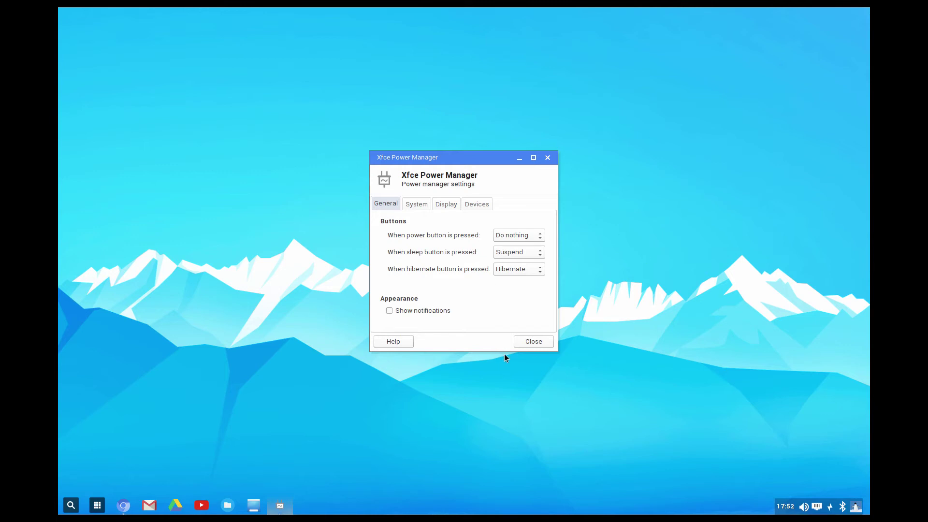
left_click(528, 343)
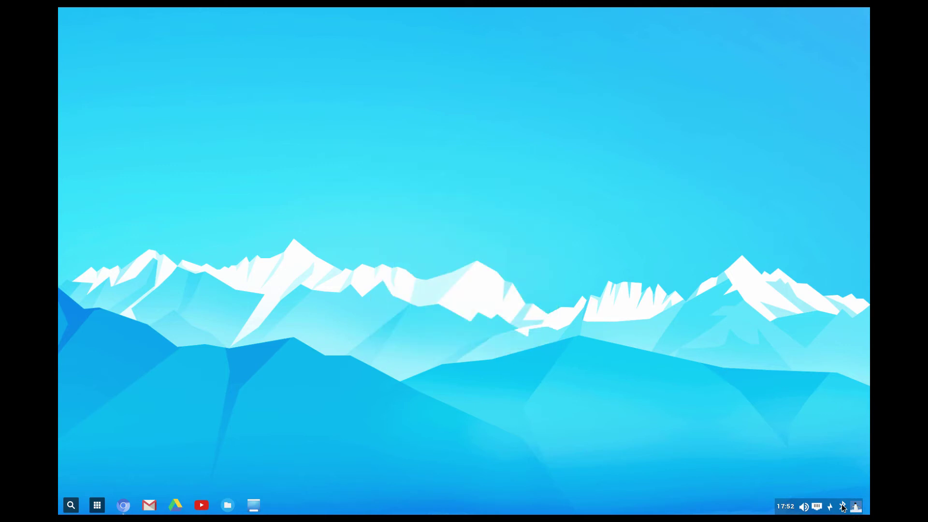
Open Bluetooth Devices and the shutdown prompt, cancel powering off, and close Bluetooth Devices
left_click(841, 507)
left_click(856, 509)
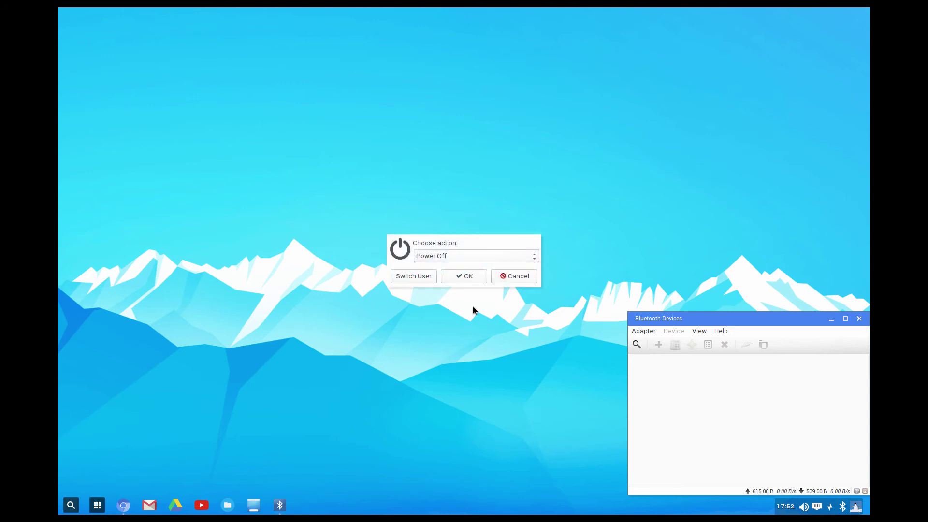
left_click(526, 281)
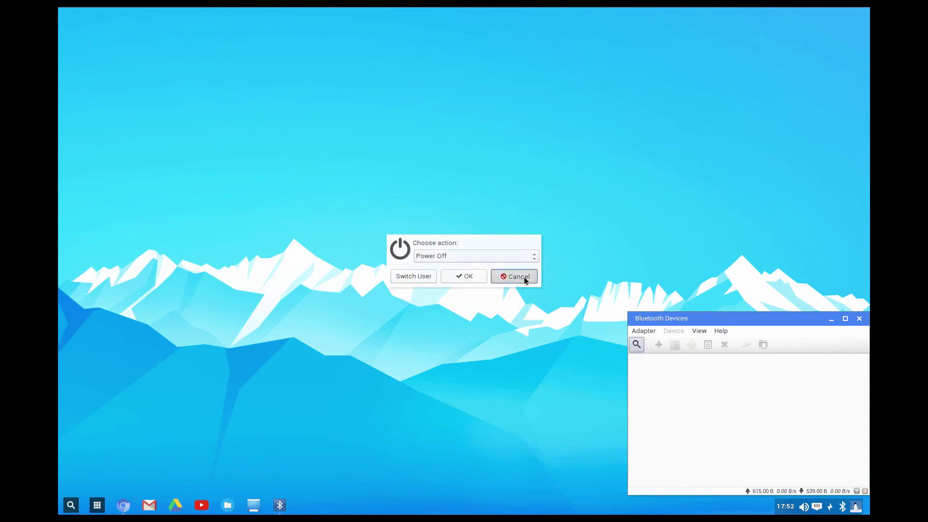
left_click(860, 318)
right_click(370, 218)
Browse the System, Graphics, Settings, Accessories and Internet menus, then launch Google Browser Choice
mouse_move(389, 265)
mouse_move(498, 352)
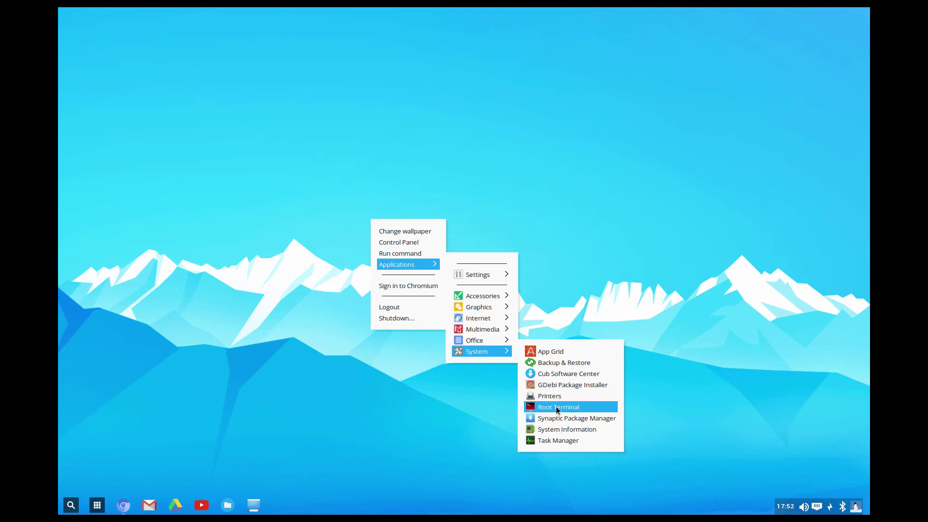
mouse_move(463, 312)
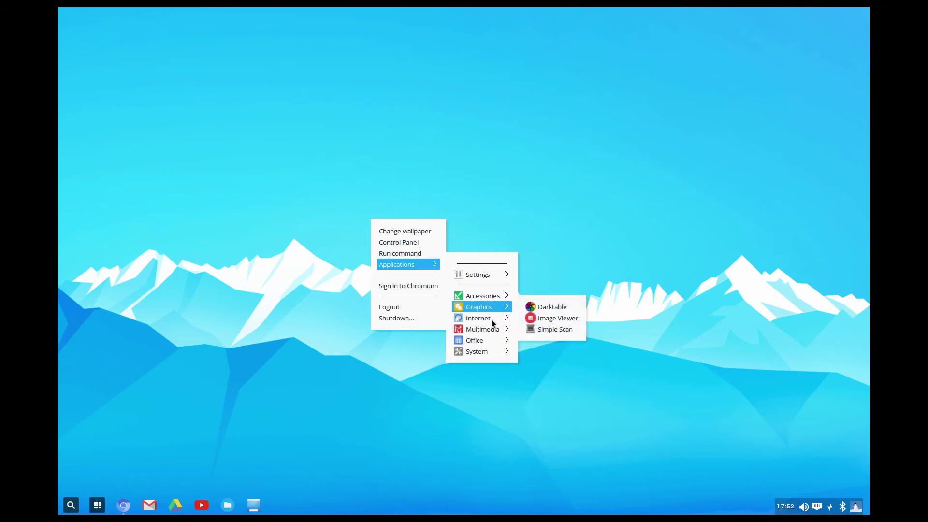
mouse_move(508, 335)
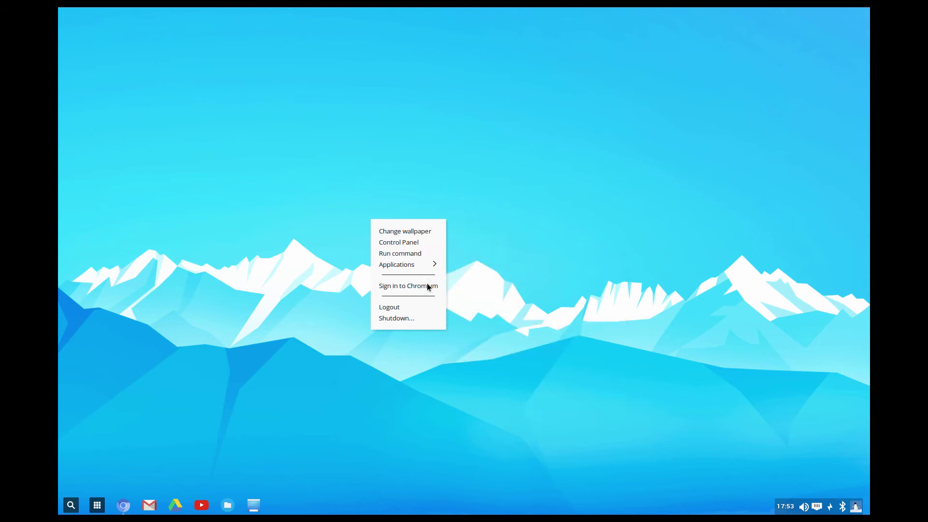
mouse_move(433, 267)
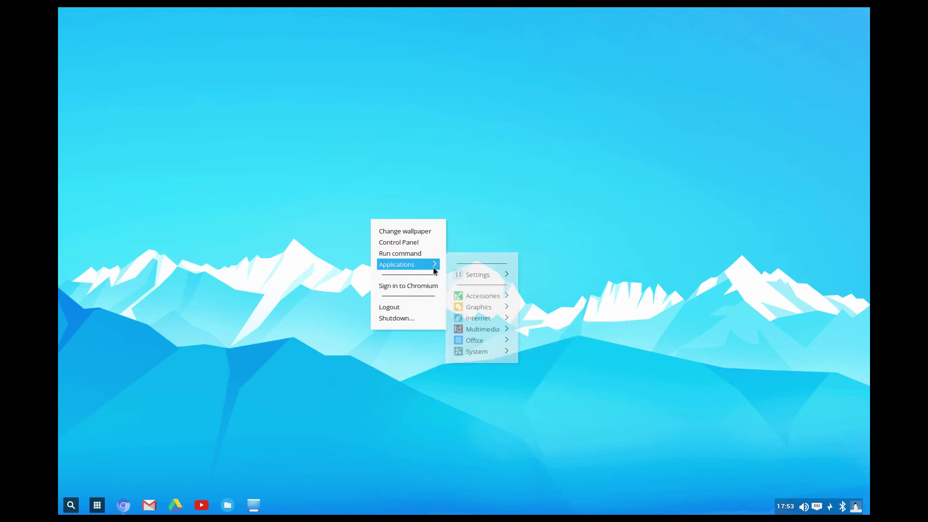
mouse_move(487, 276)
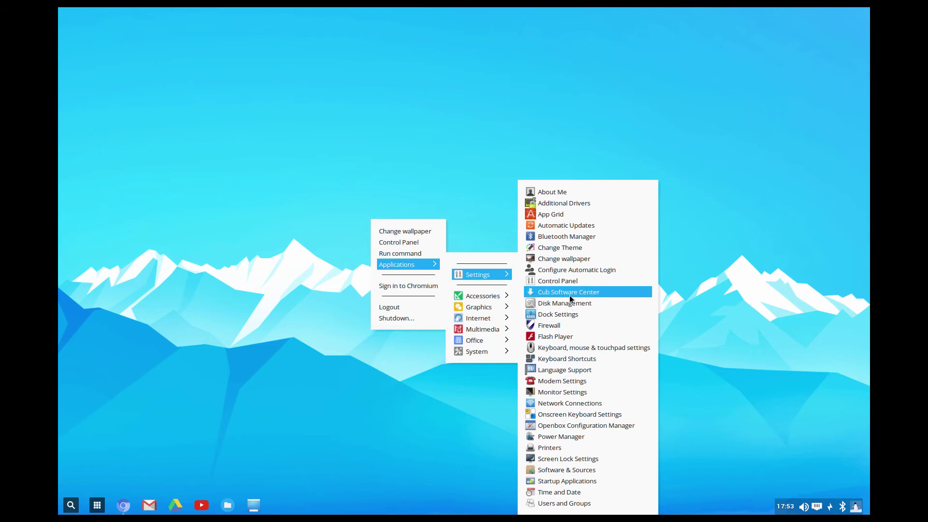
mouse_move(507, 297)
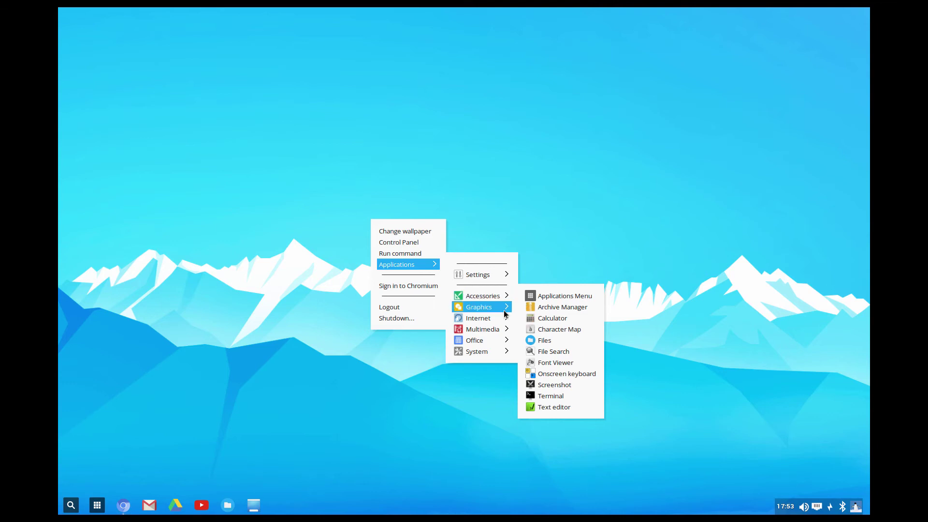
mouse_move(504, 317)
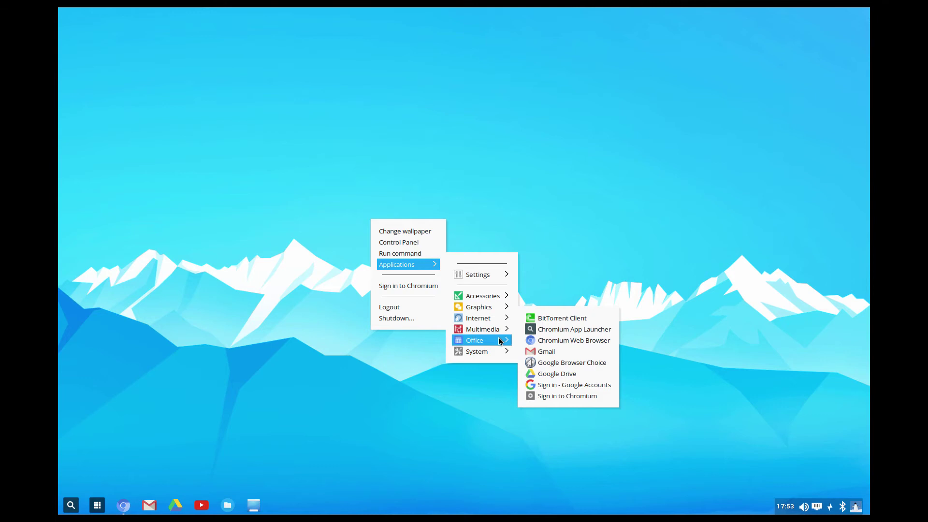
left_click(540, 363)
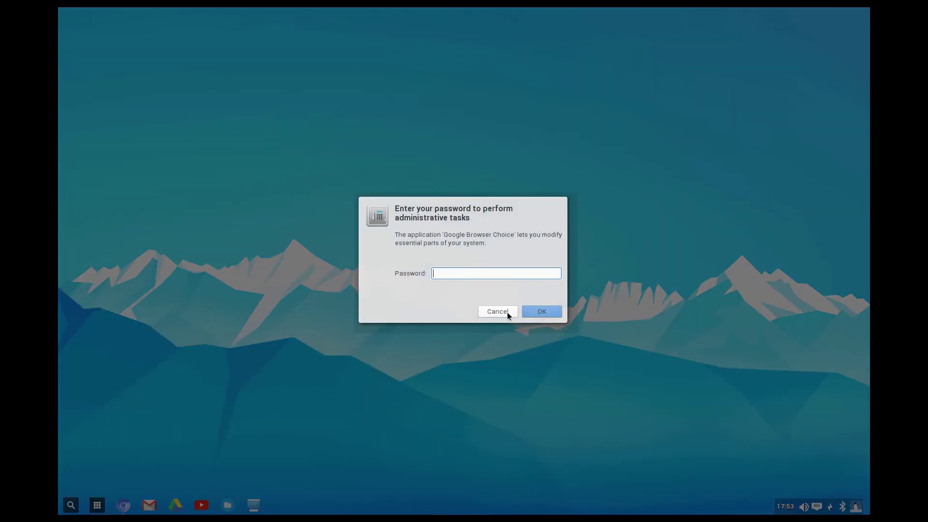
Authorise with the admin password, choose Google Chrome, and accept its terms to begin installing
type("****")
key("Return")
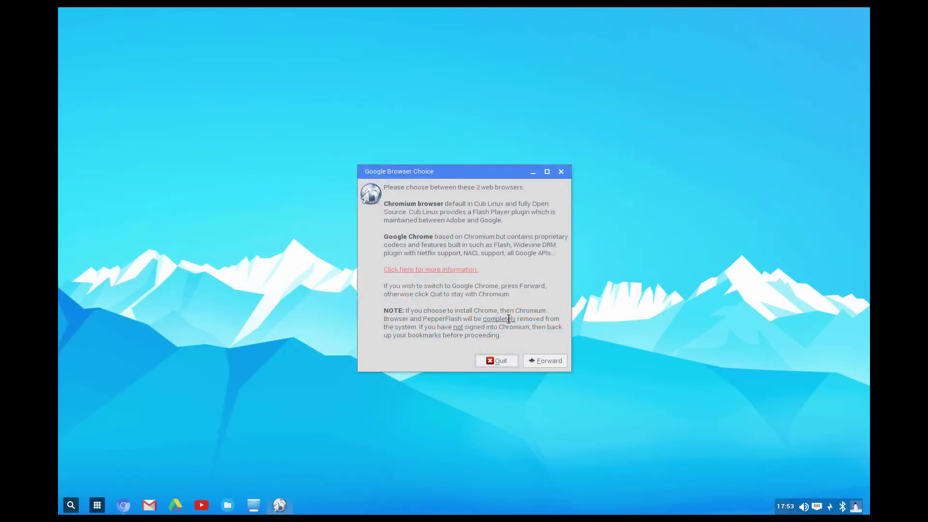
left_click(541, 361)
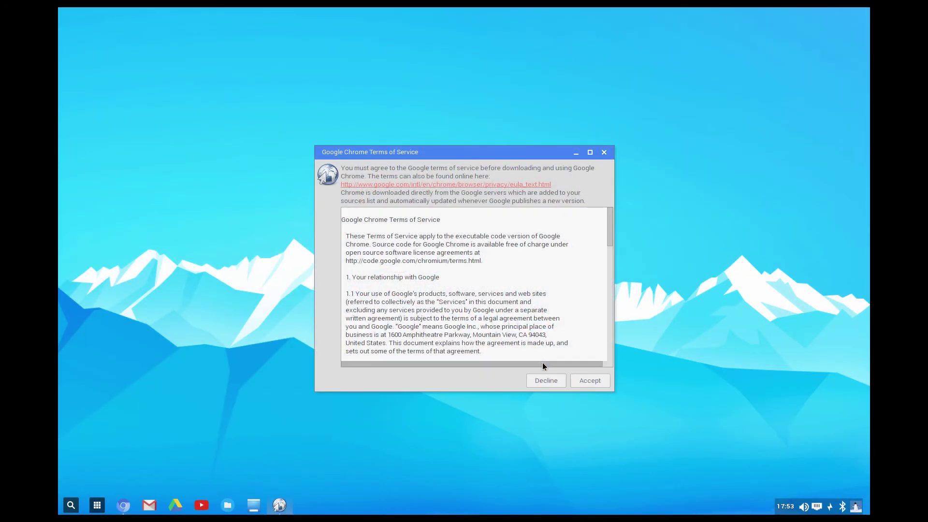
left_click(584, 383)
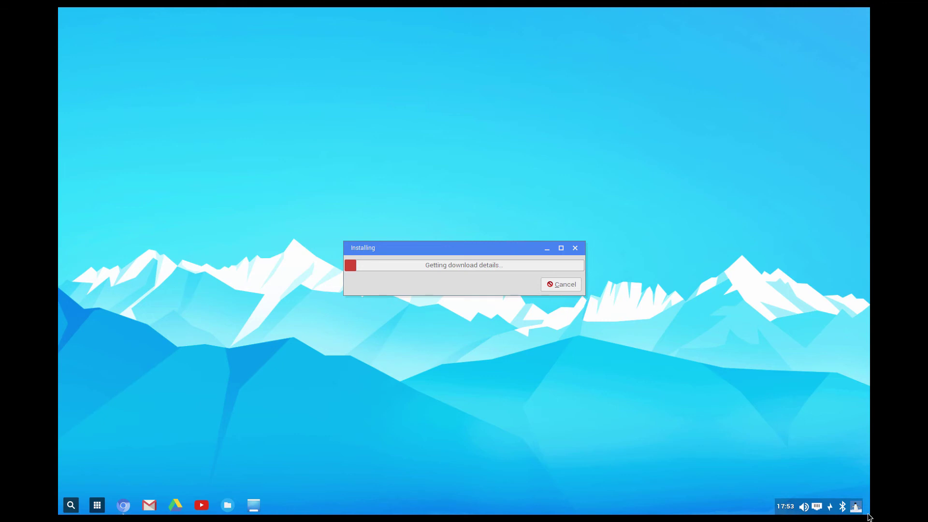
Browse the desktop menu's Applications, Settings and System submenus while Chrome downloads
right_click(643, 293)
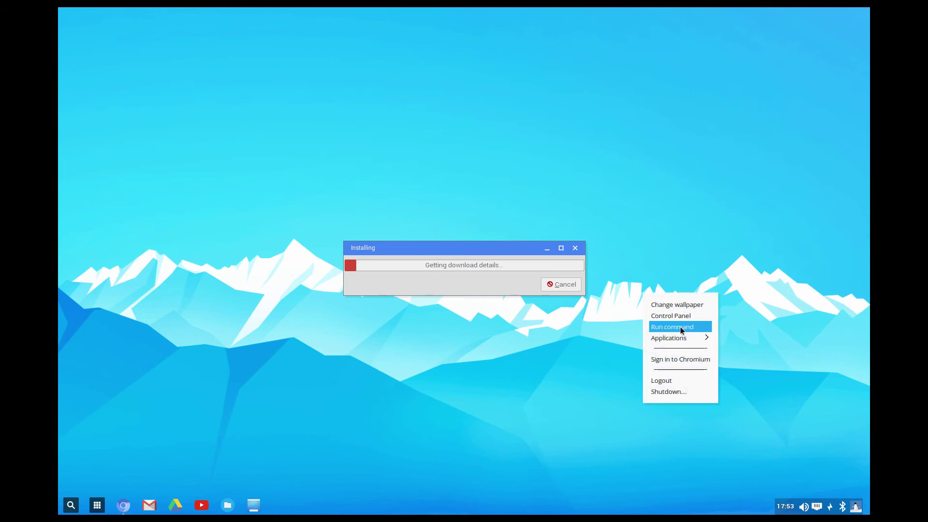
mouse_move(680, 335)
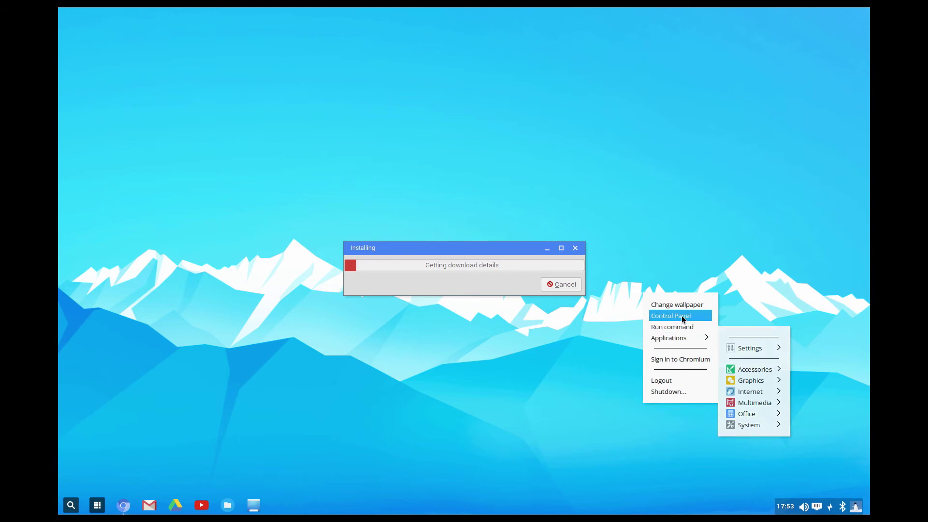
mouse_move(772, 357)
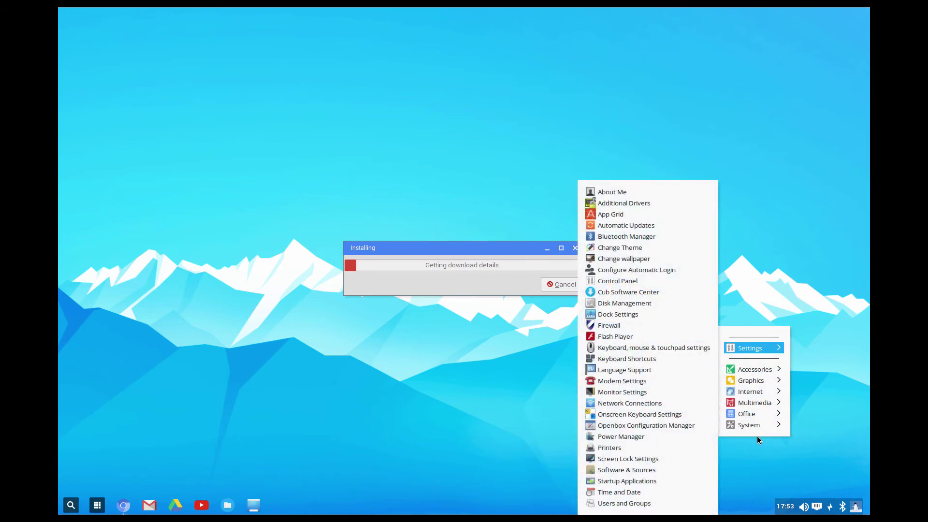
mouse_move(755, 426)
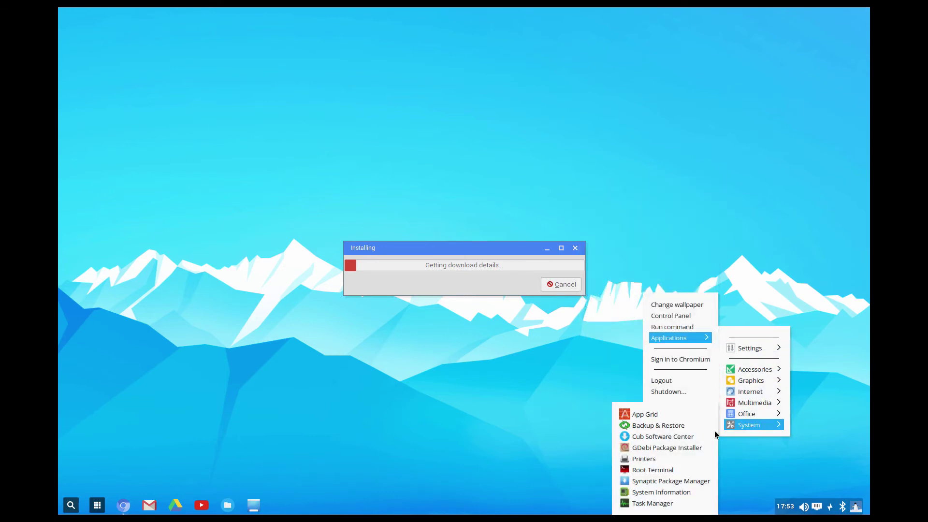